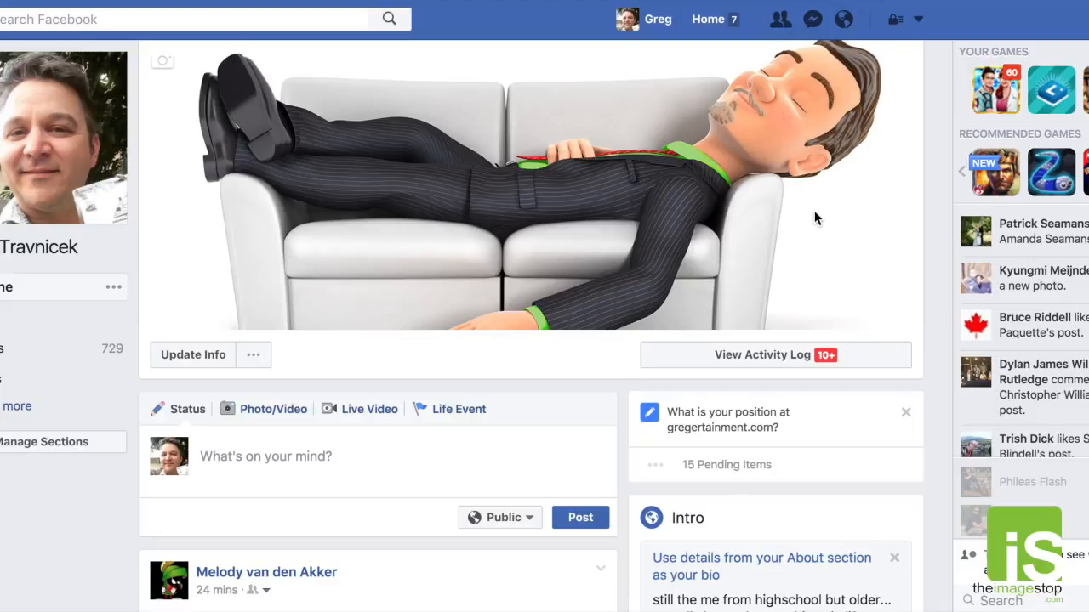
Start a new Page from the account menu and view page types like Local Business or Place.
left_click(920, 23)
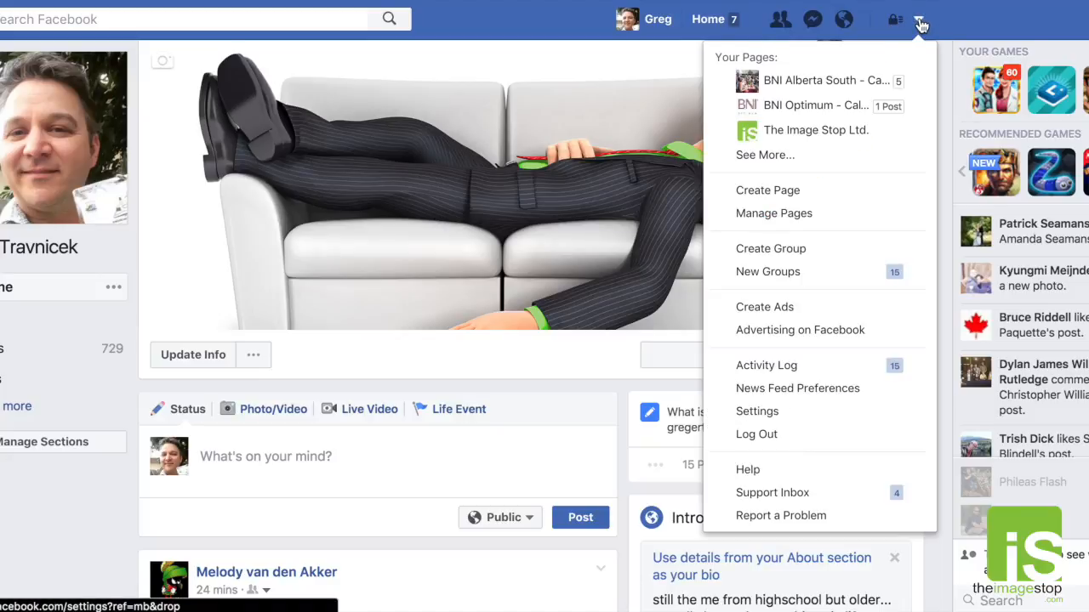
left_click(819, 195)
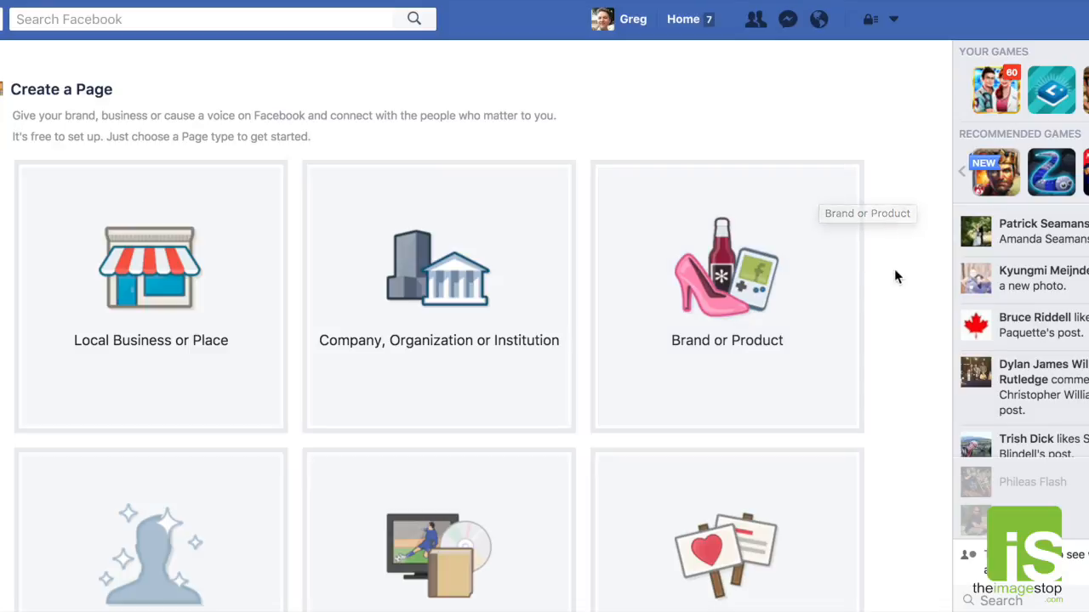
scroll(892, 276, "down", 1)
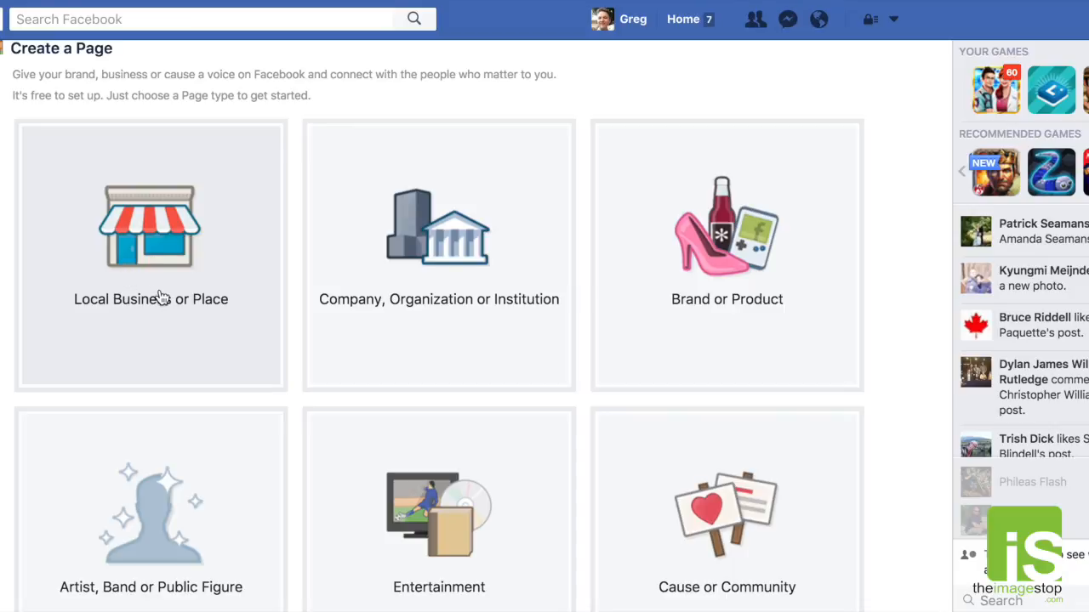
Choose the Local Business or Place page type with the Entertainment Website category.
left_click(151, 248)
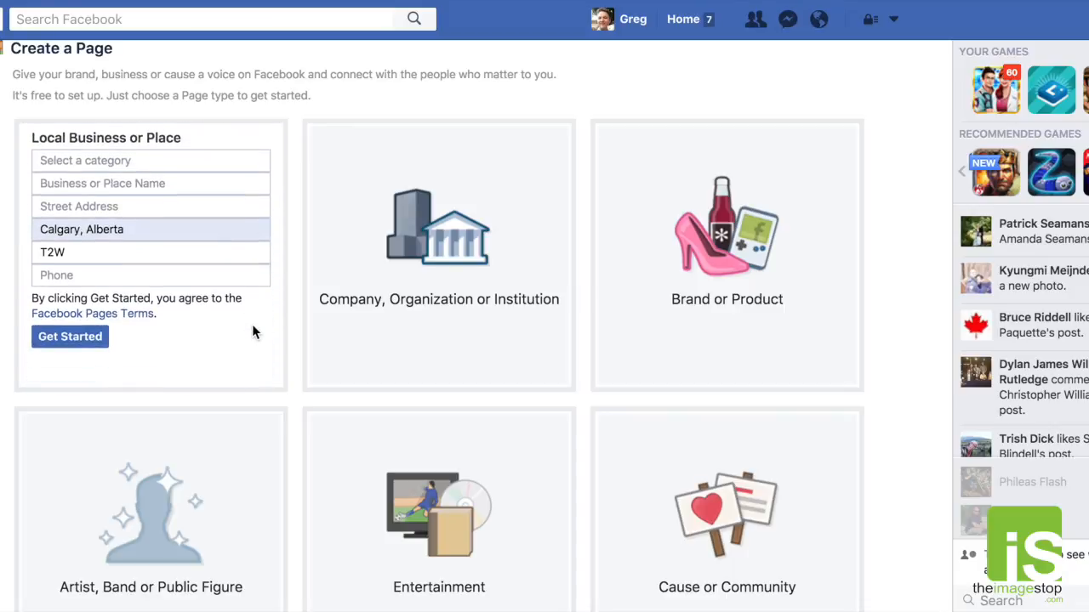
left_click(77, 160)
type("wbe")
key("BackSpace")
key("BackSpace")
type("eb")
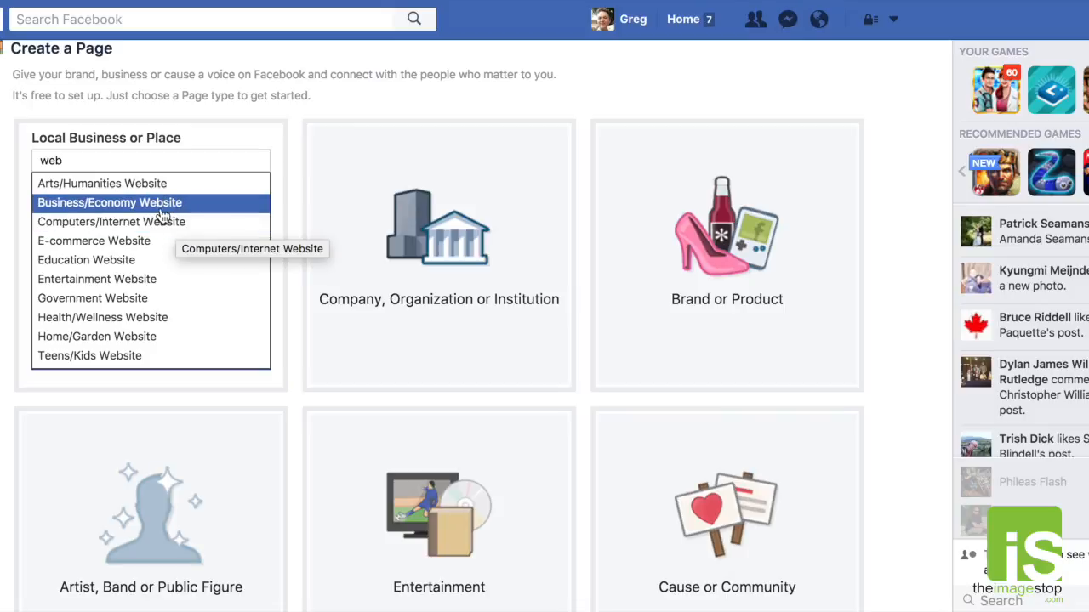
left_click(117, 281)
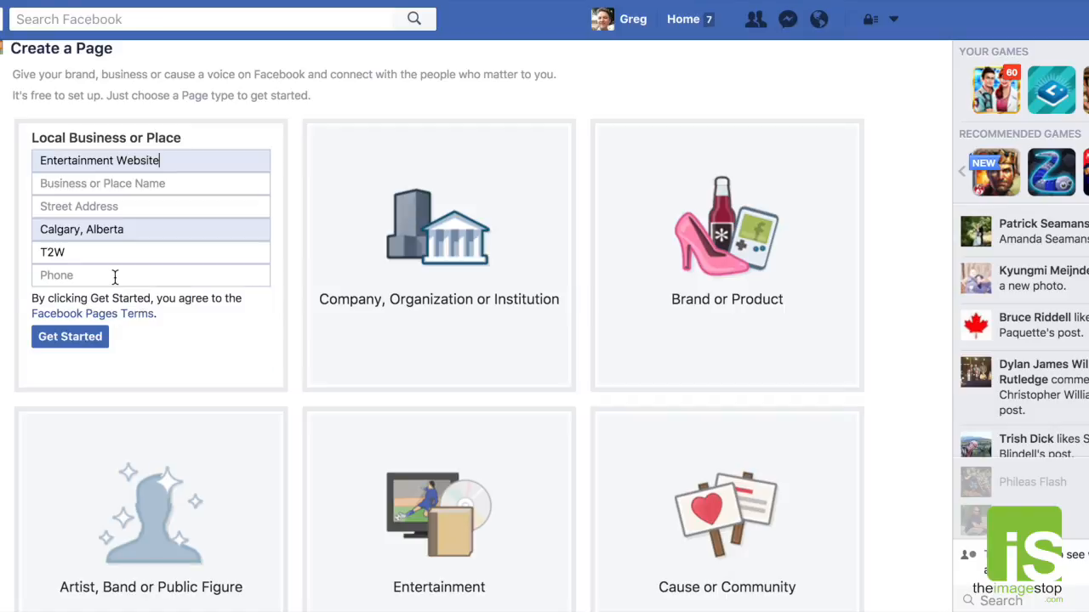
Enter the name 'gregertainment' and pick the suggested street address starting with 47.
left_click(148, 185)
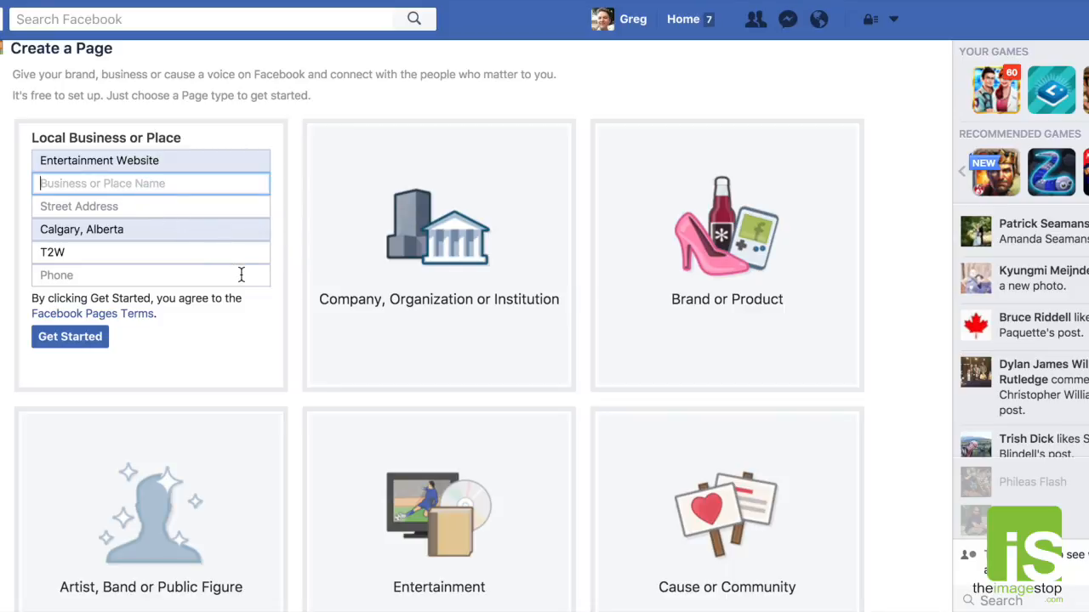
type("gregertainmtn")
key("BackSpace")
key("BackSpace")
key("BackSpace")
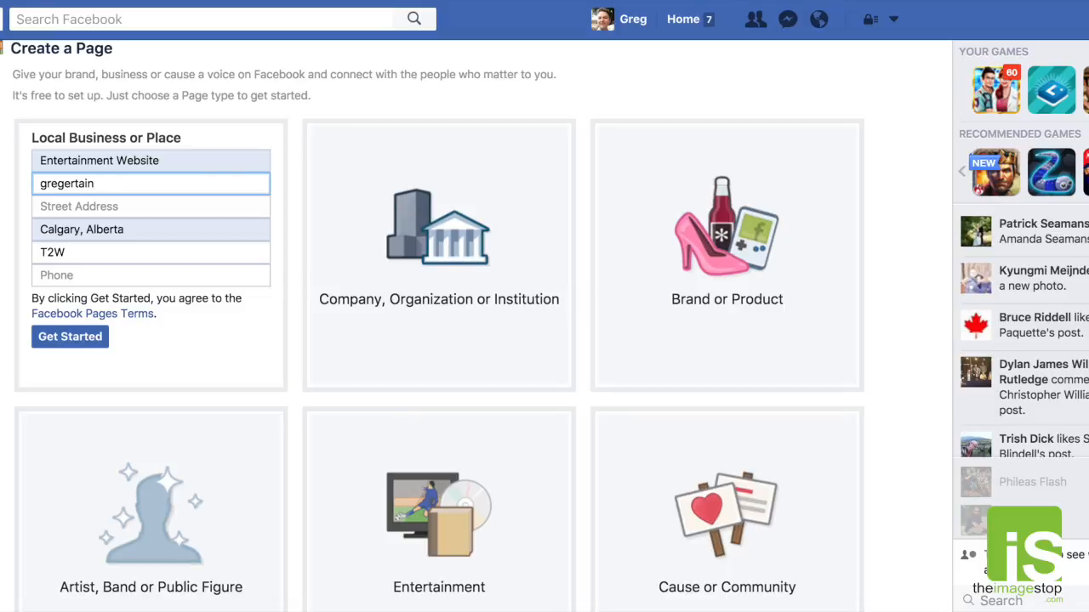
type("ment")
left_click(147, 205)
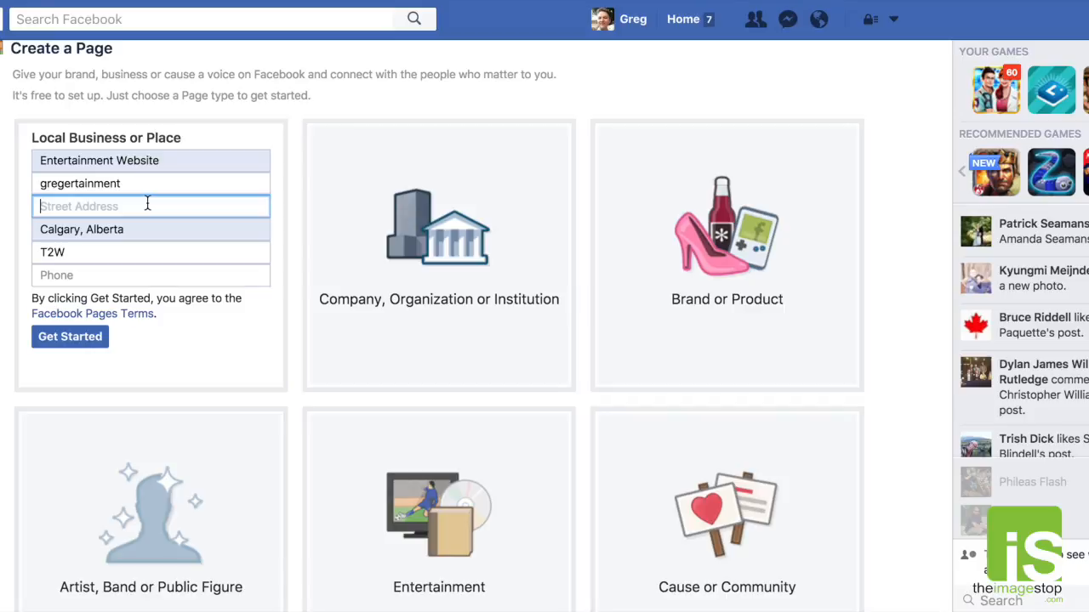
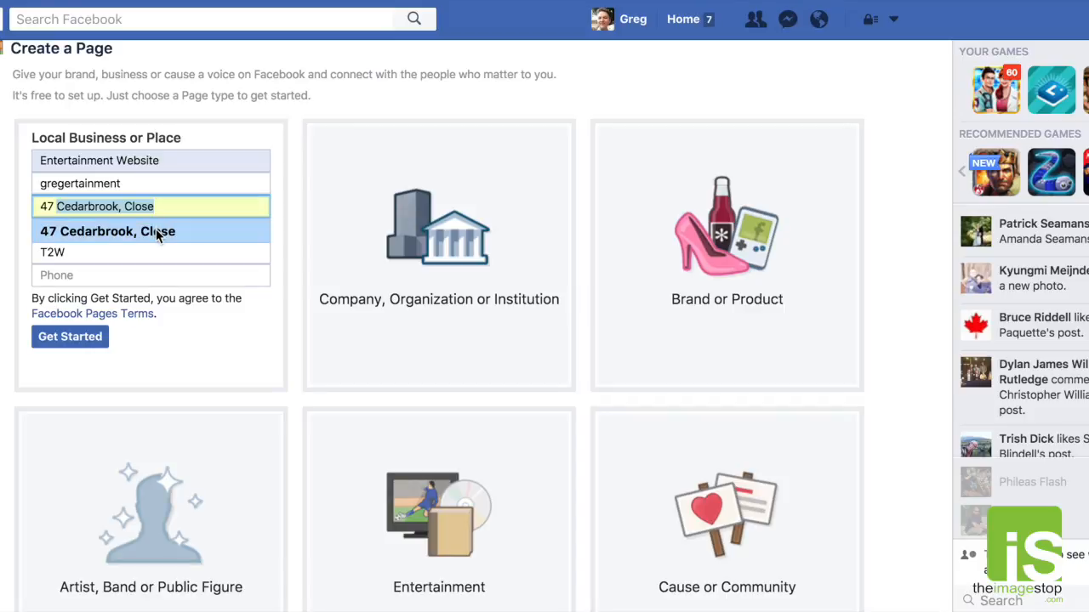
left_click(151, 232)
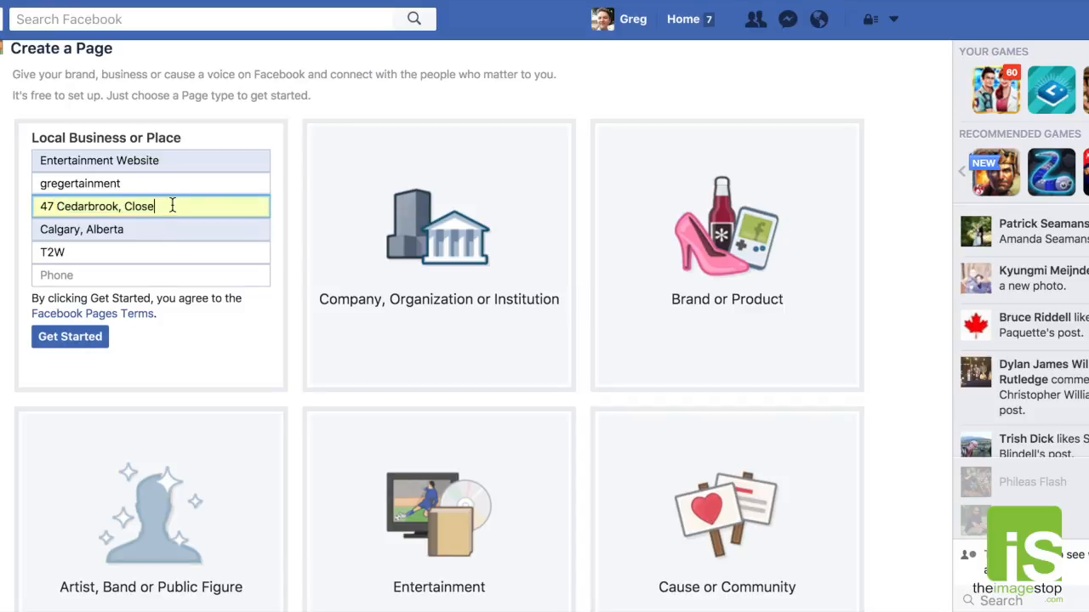
Fill in the suggested postal code and phone number, formatting the phone with dashes.
left_click(148, 252)
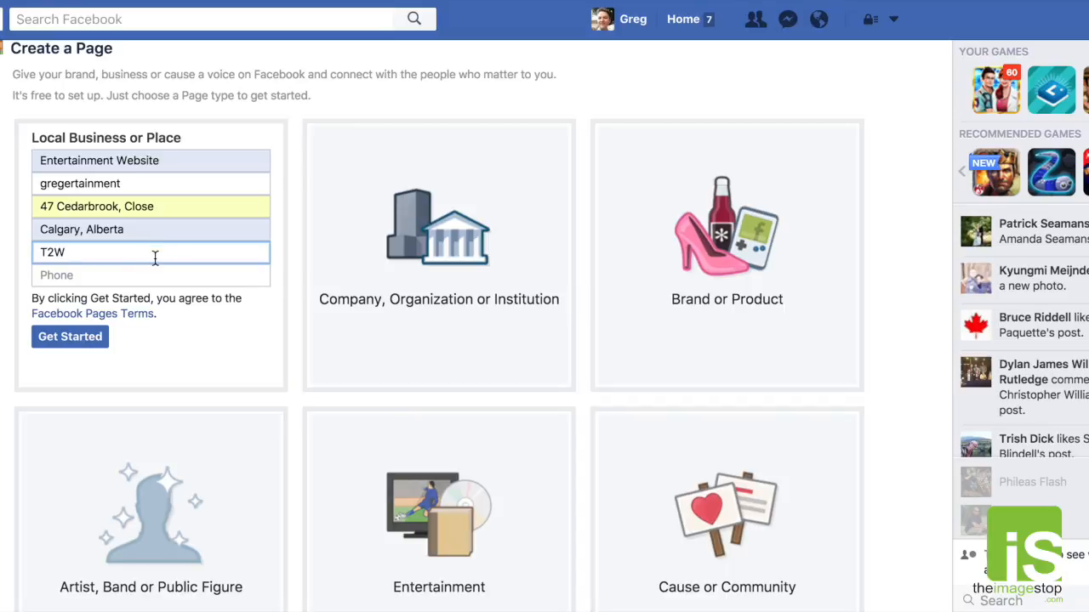
type("5*")
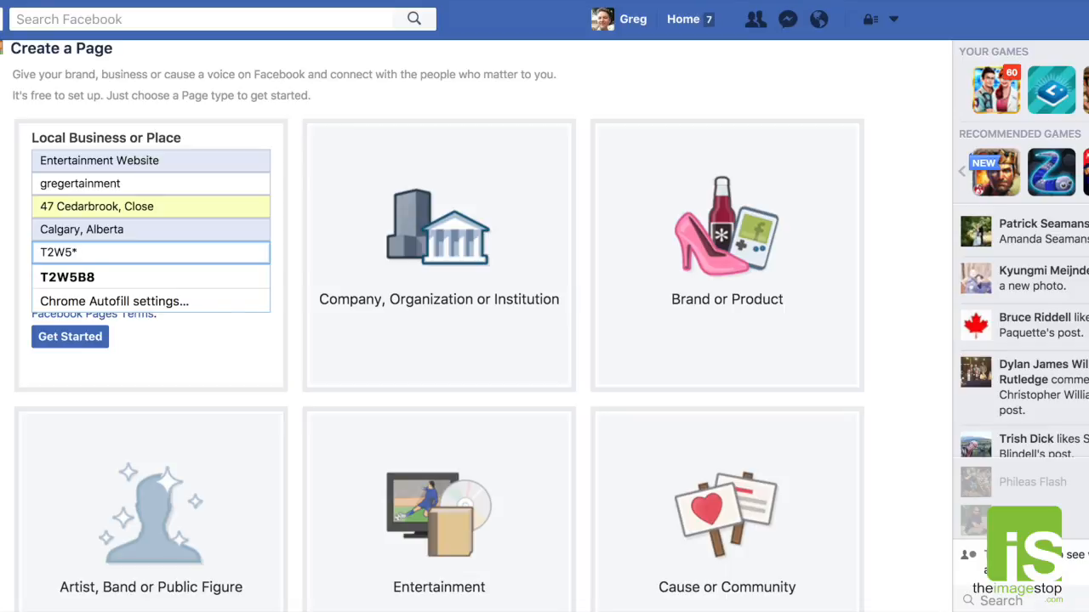
left_click(153, 276)
left_click(166, 275)
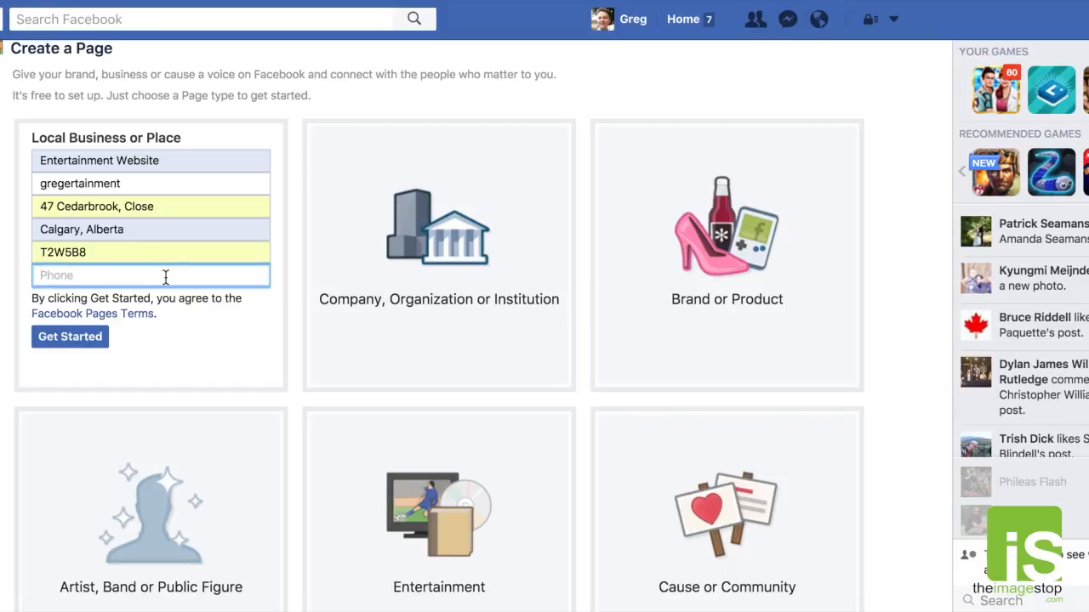
type("403")
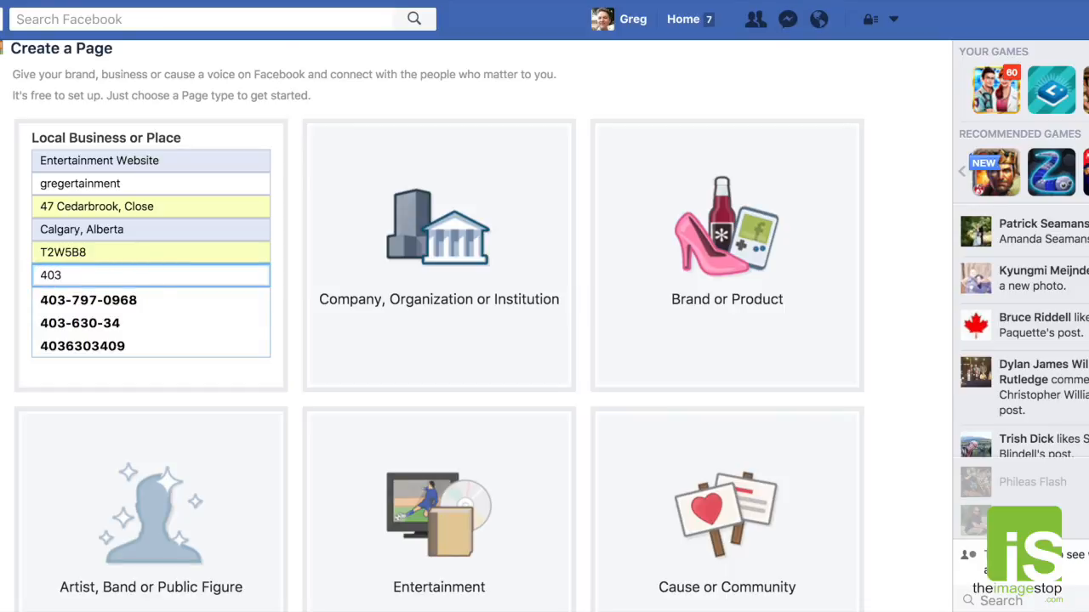
left_click(132, 343)
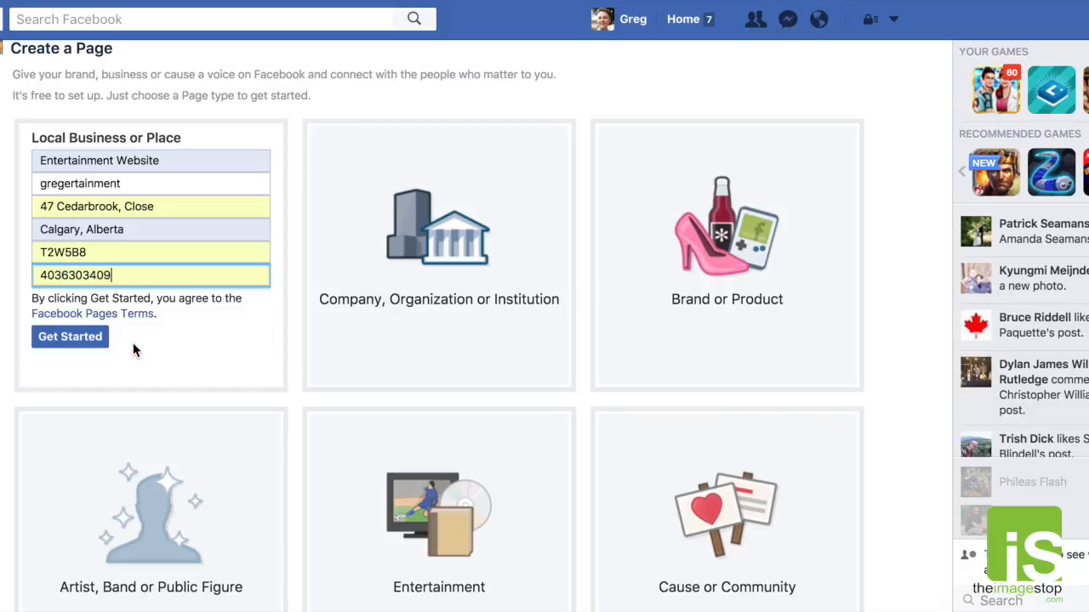
left_click(62, 283)
type("-")
left_click(86, 275)
type("-")
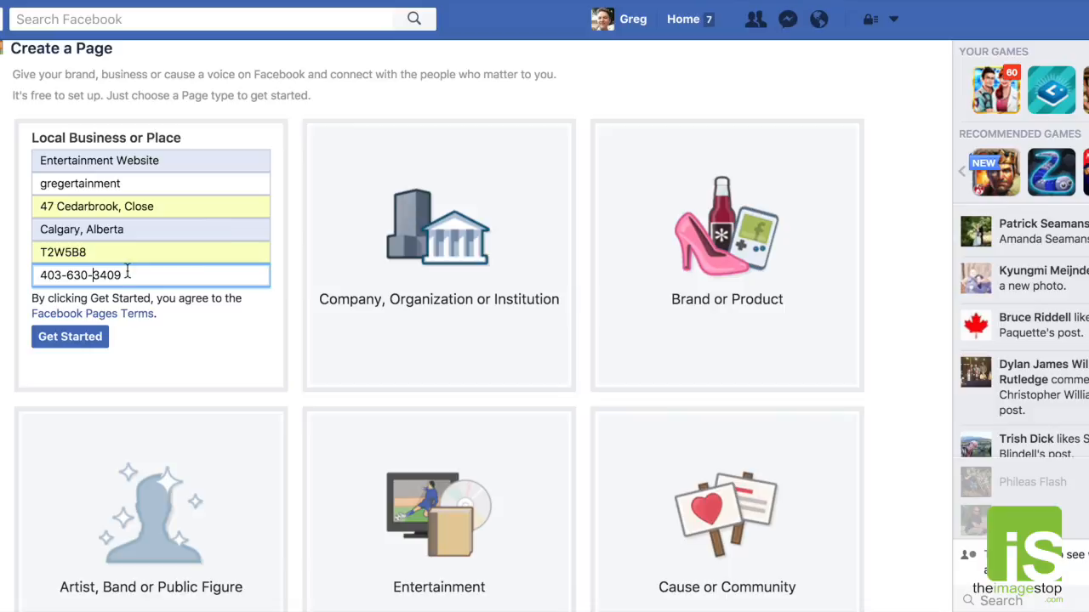
Submit the Page details, then select the Entertainment Website category text.
left_click(100, 342)
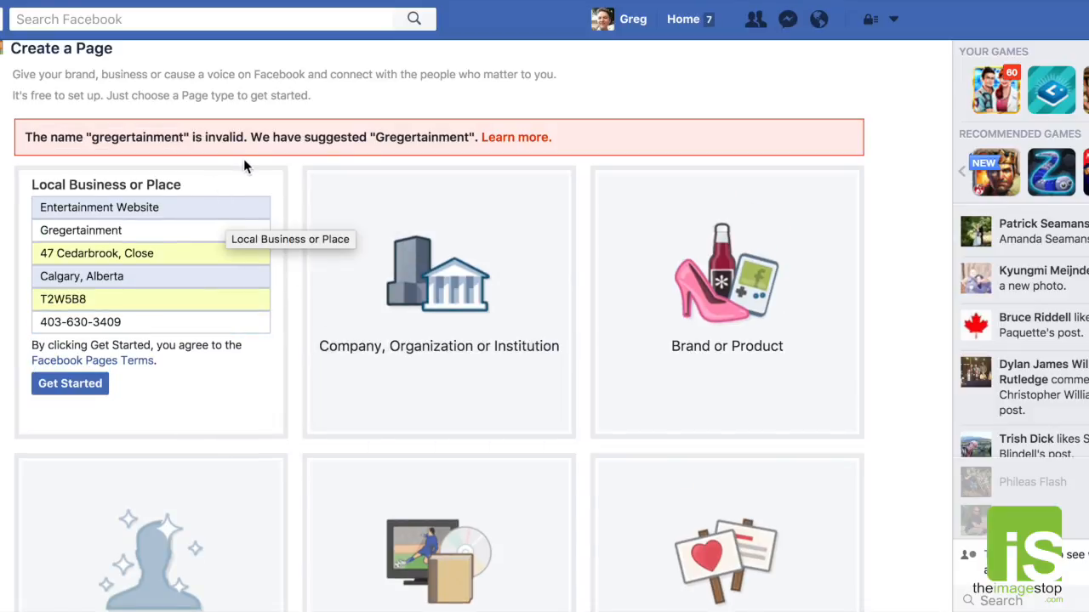
left_click(167, 207)
left_click_drag(168, 207, 43, 211)
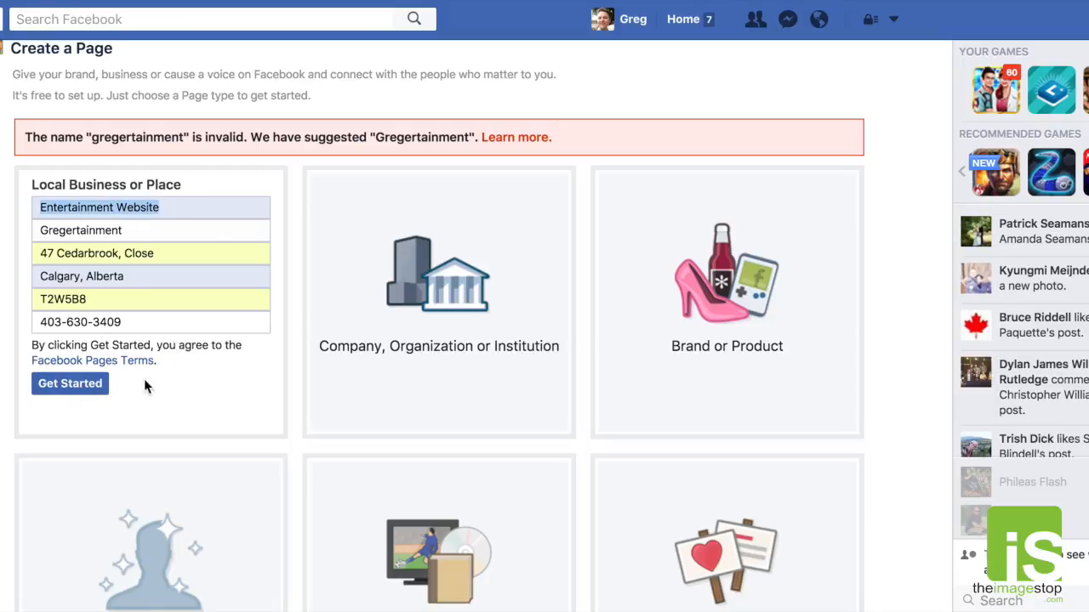
Resubmit the form with the corrected name 'Gregertainment' to create the Page.
left_click(94, 384)
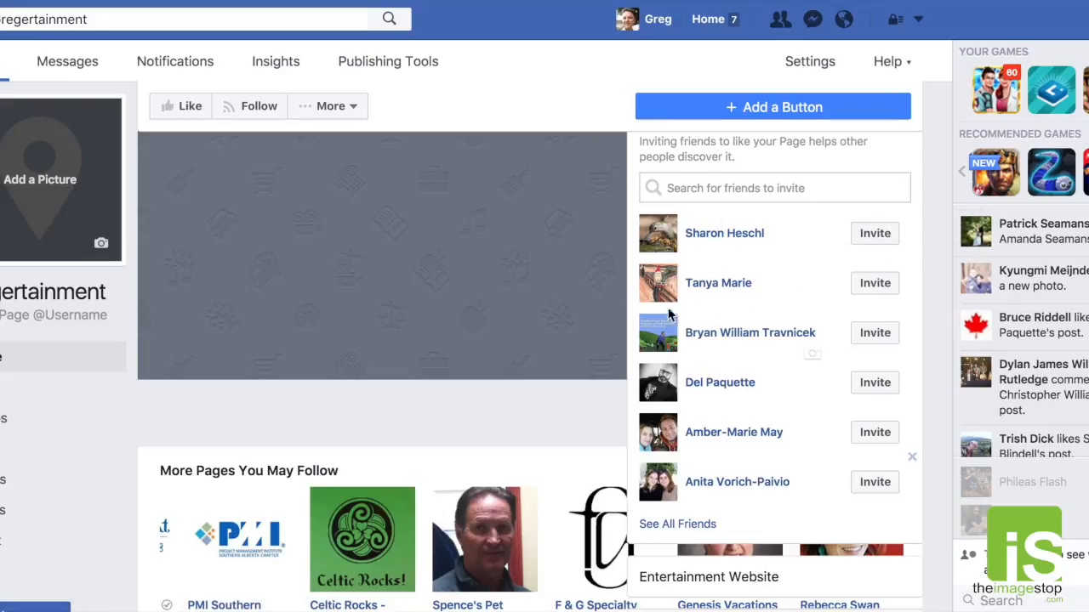
mouse_move(779, 434)
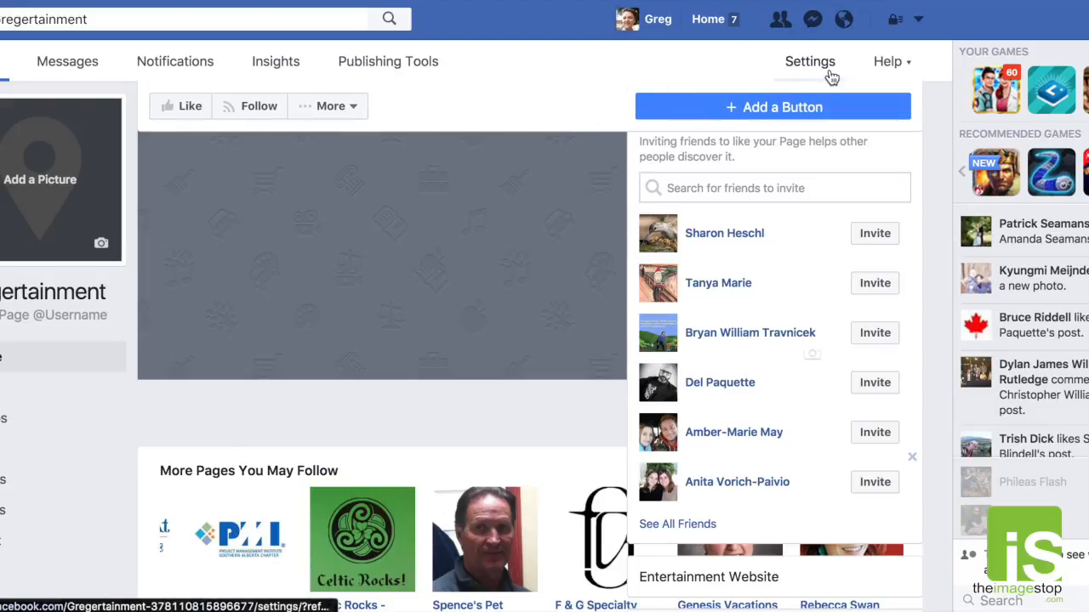
In the Page's settings, tick Unpublish Page under Page Visibility and save it.
left_click(830, 67)
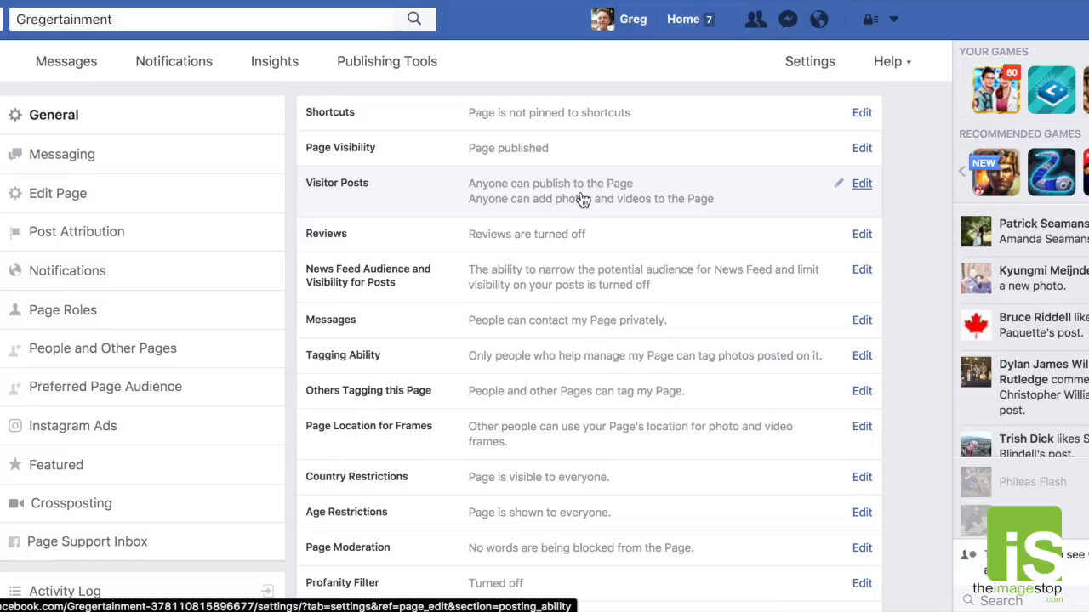
left_click(863, 185)
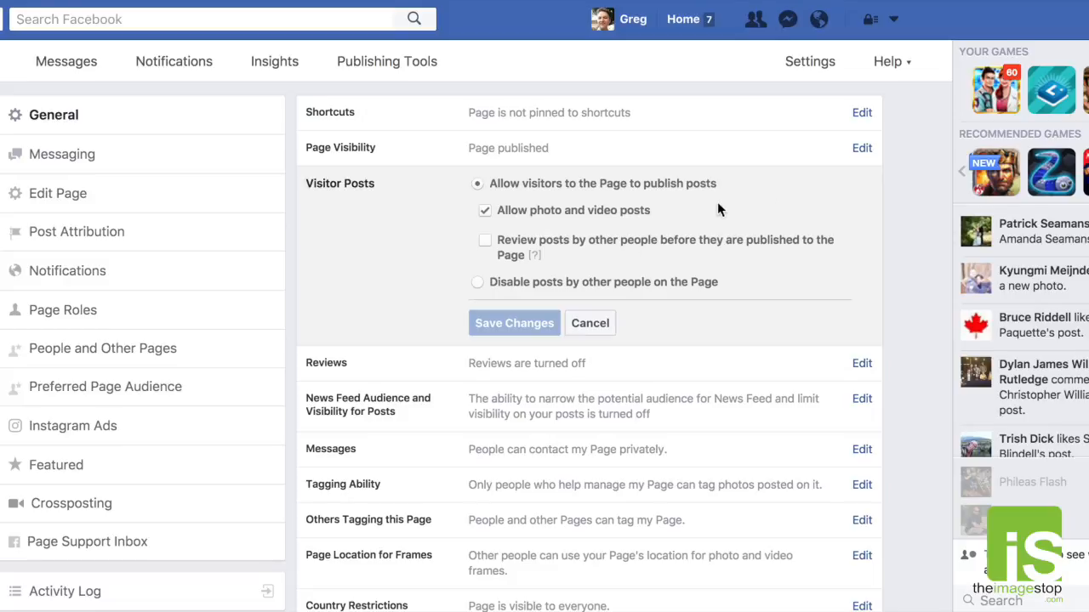
left_click(861, 149)
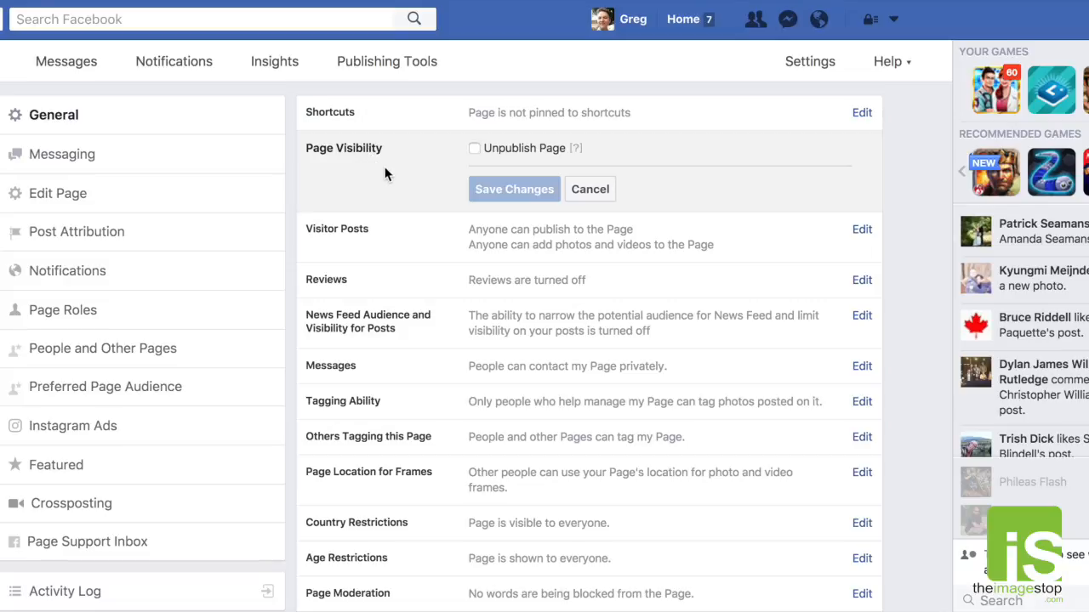
left_click(474, 149)
left_click(523, 192)
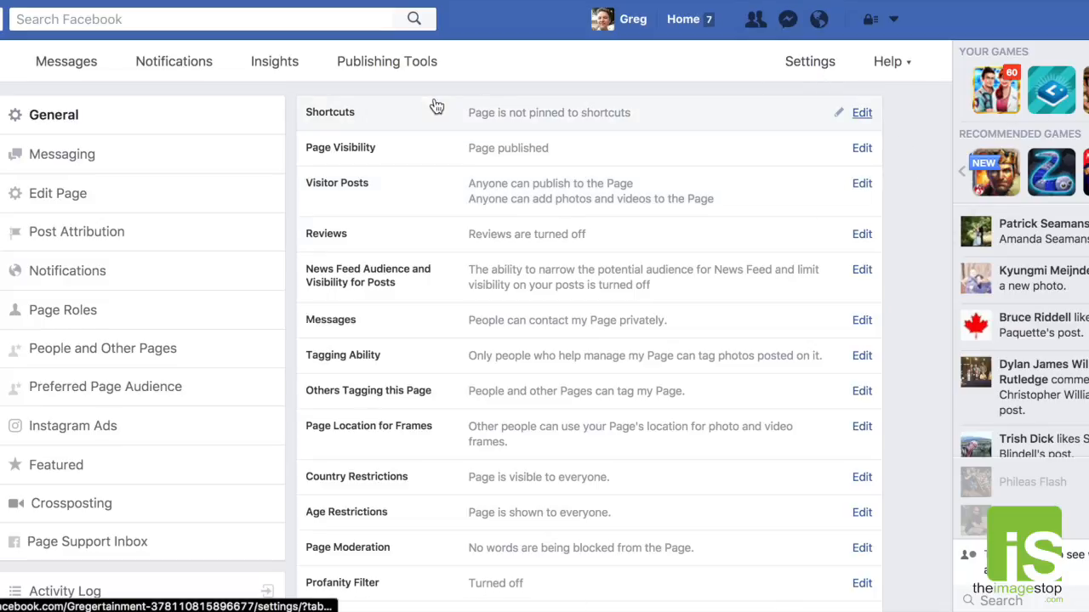
left_click(365, 152)
left_click(474, 149)
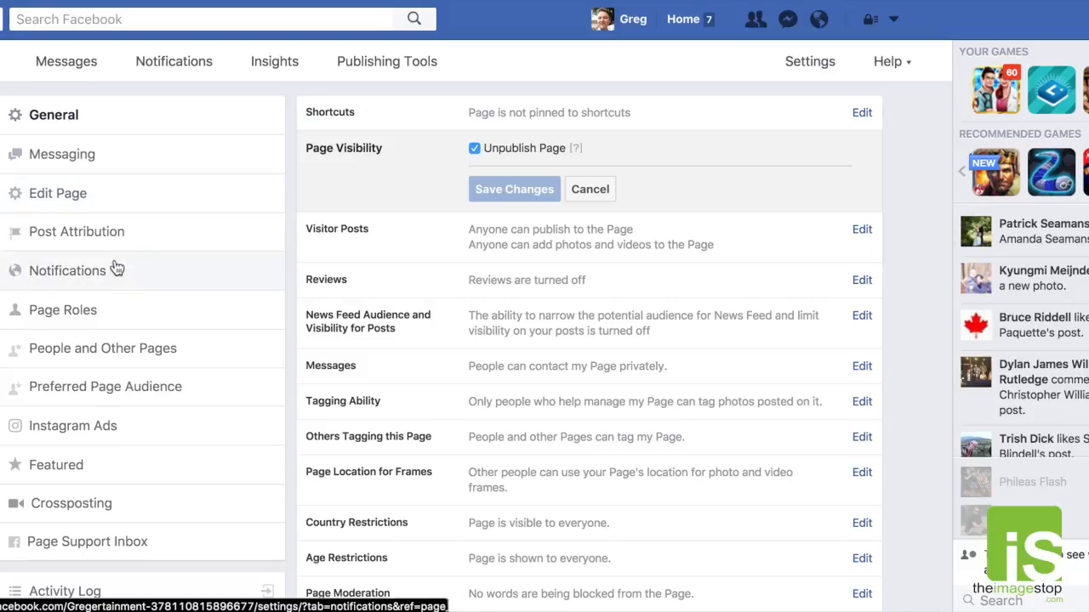
Review the Page Roles role list, leaving Editor selected, then return to the Page's main view.
left_click(77, 317)
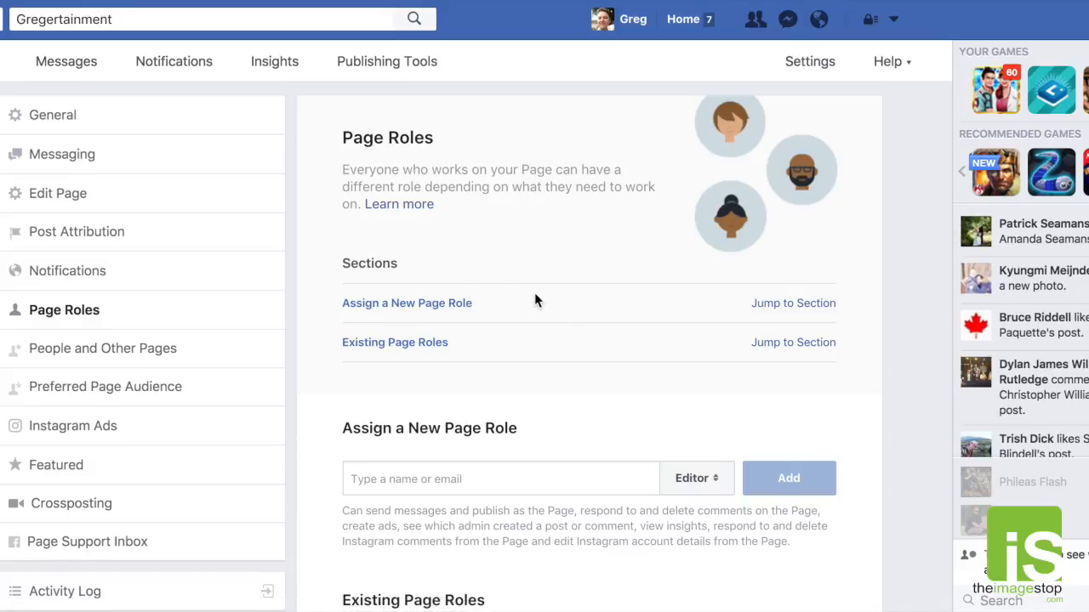
scroll(534, 300, "down", 1)
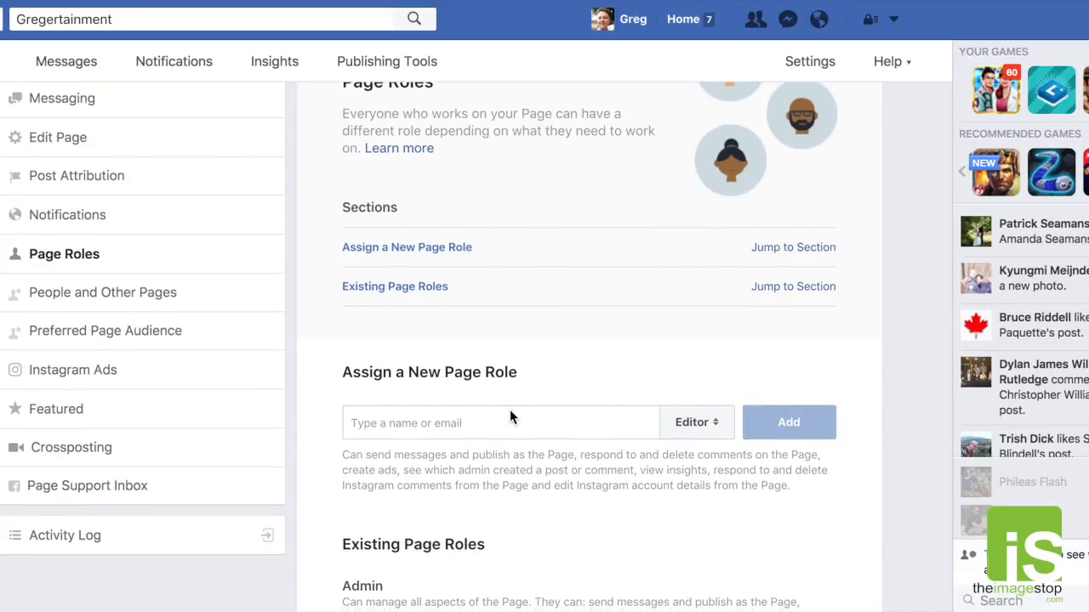
scroll(509, 417, "down", 1)
left_click(695, 391)
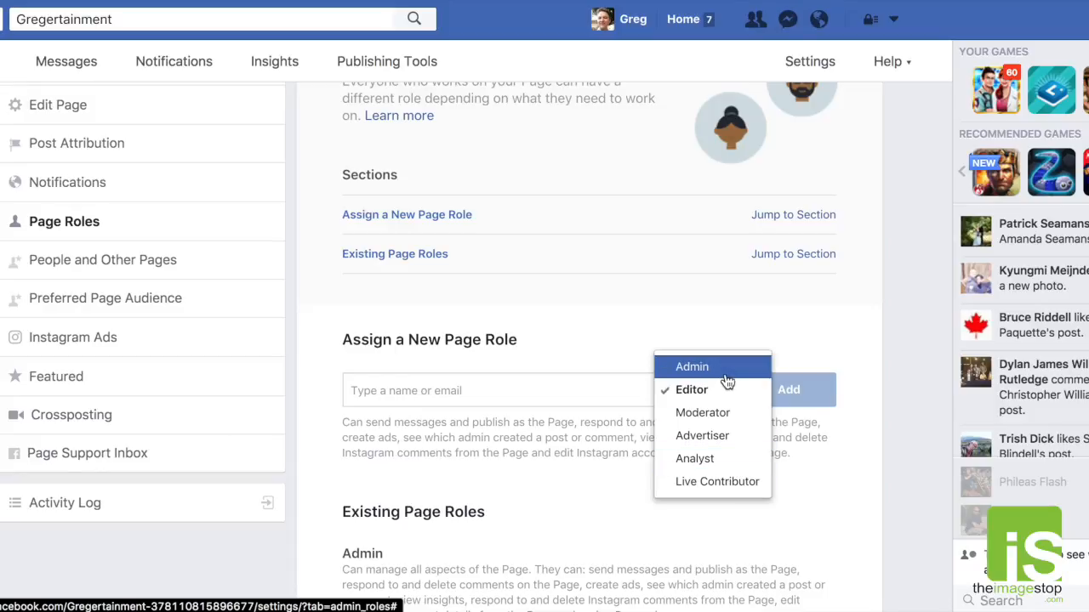
left_click(655, 325)
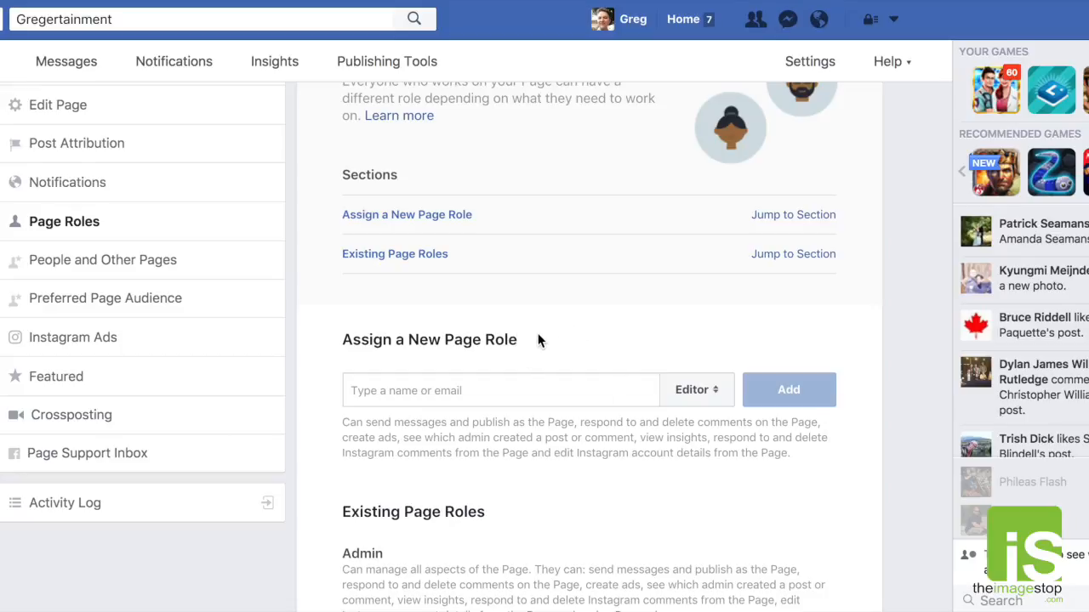
scroll(539, 340, "up", 2)
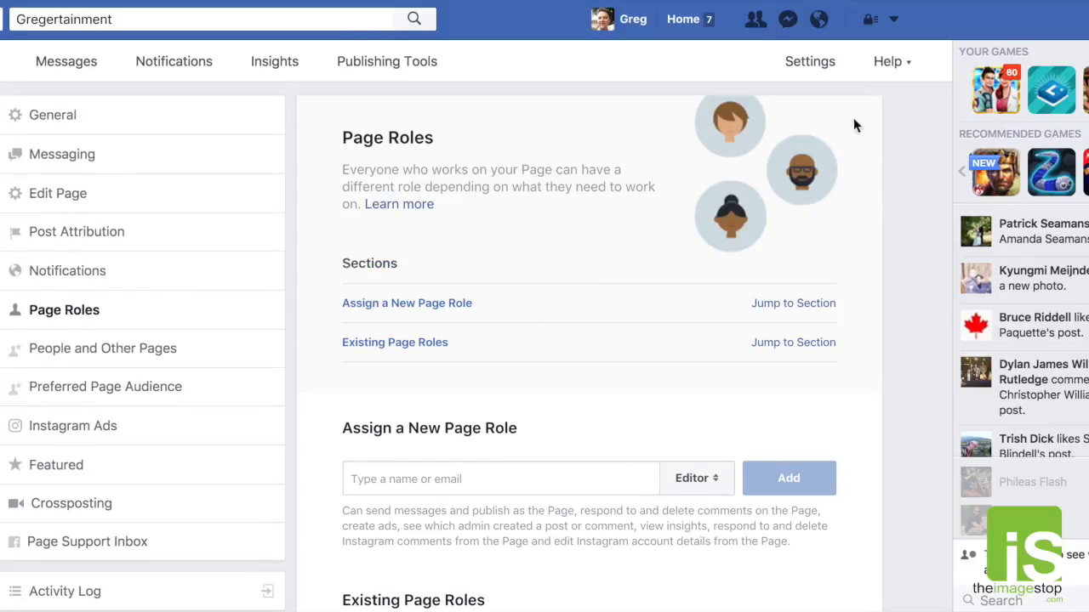
left_click(1, 63)
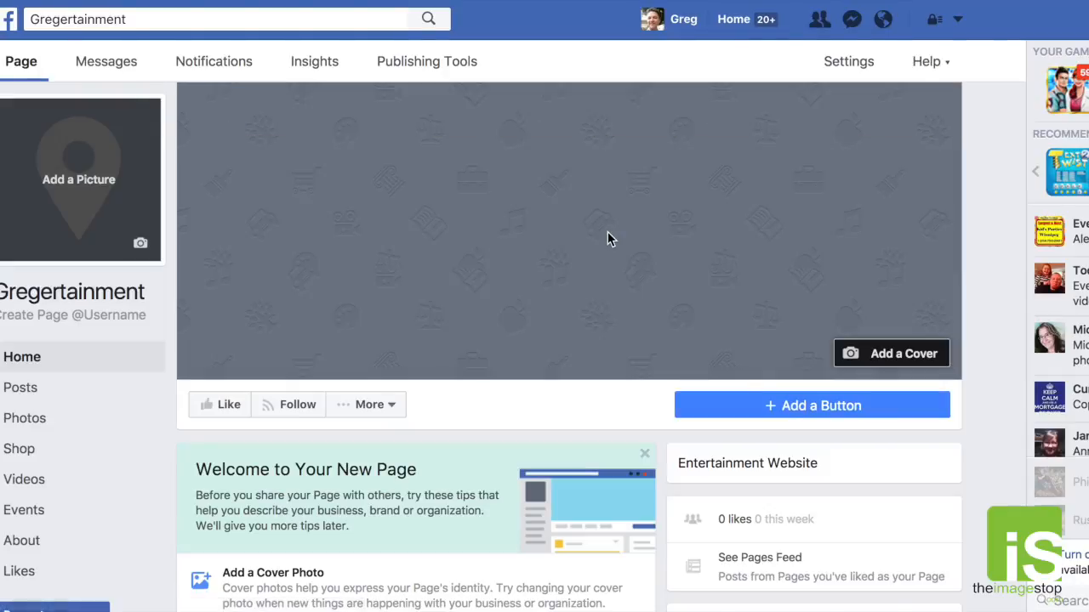
Upload the Image Stop banner from Desktop > CLIENTS > iS_Files as the cover photo.
left_click(900, 359)
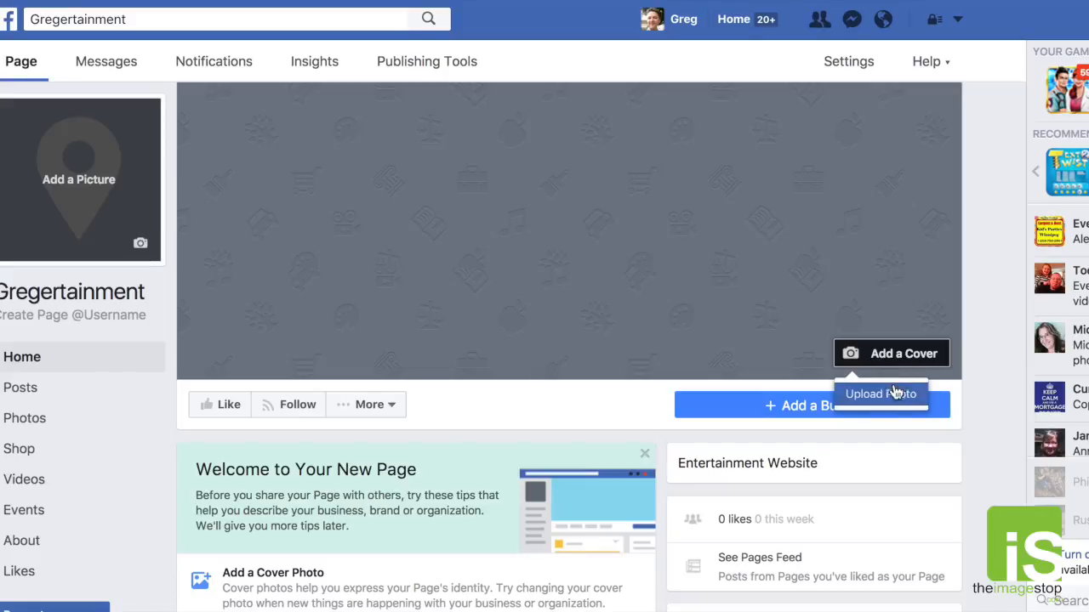
left_click(893, 398)
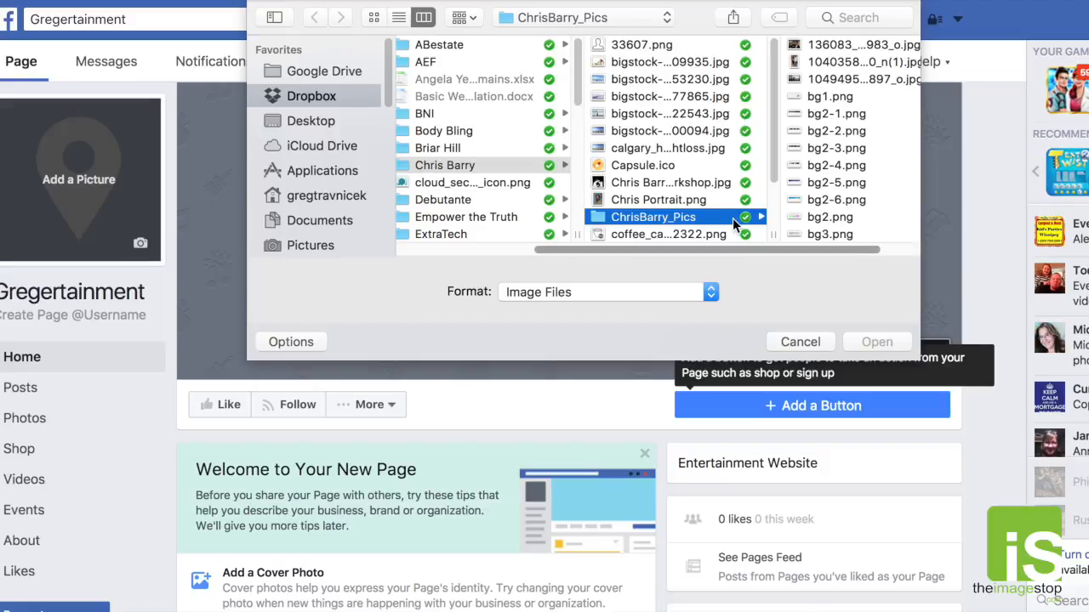
left_click(311, 124)
scroll(450, 169, "down", 10)
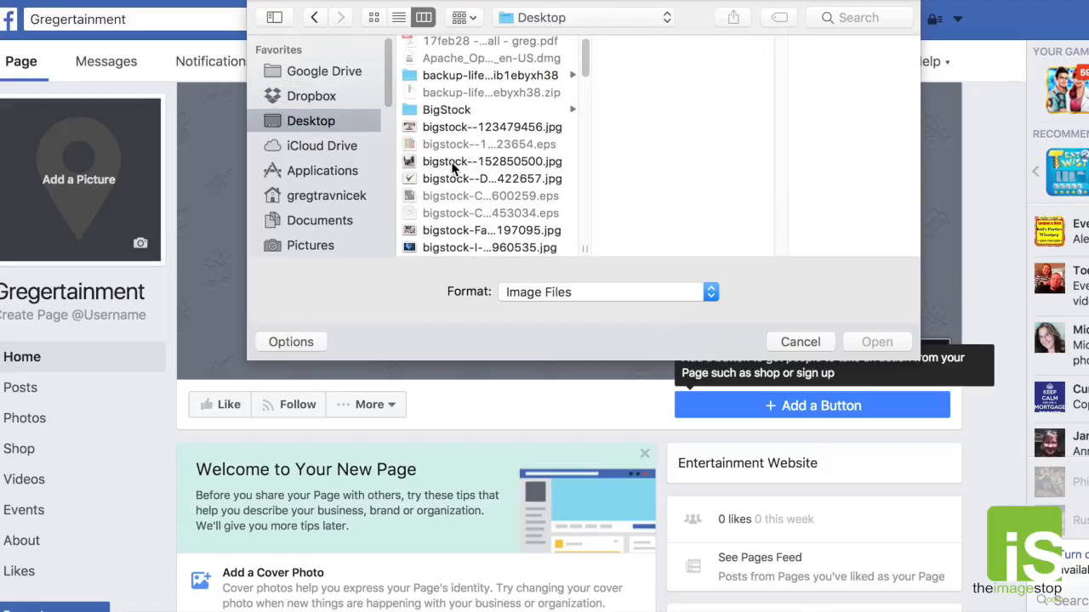
left_click(453, 213)
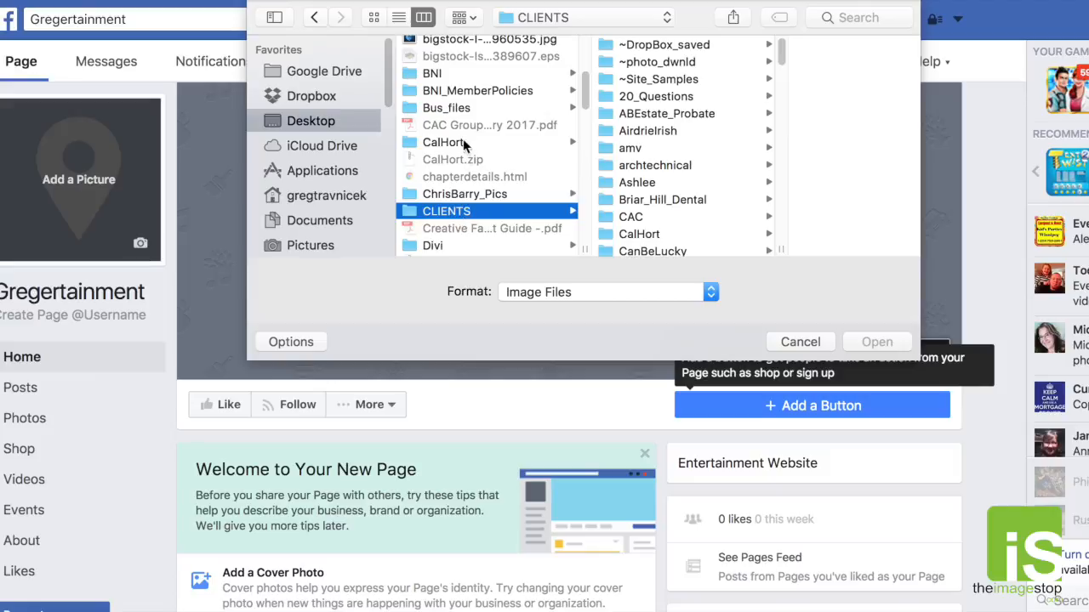
scroll(638, 187, "down", 5)
scroll(638, 185, "down", 10)
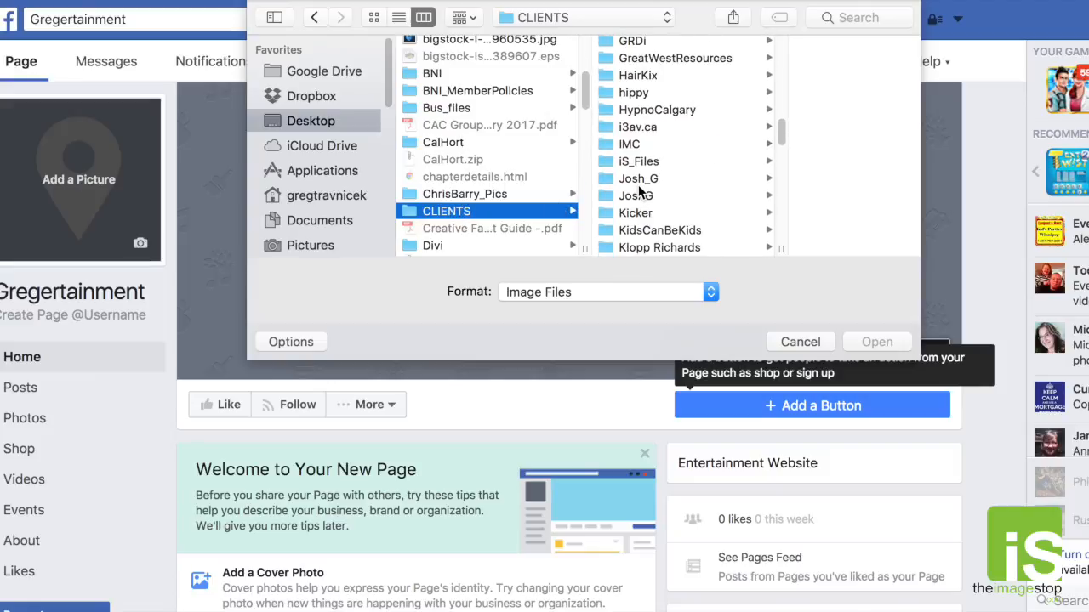
left_click(640, 160)
left_click(808, 97)
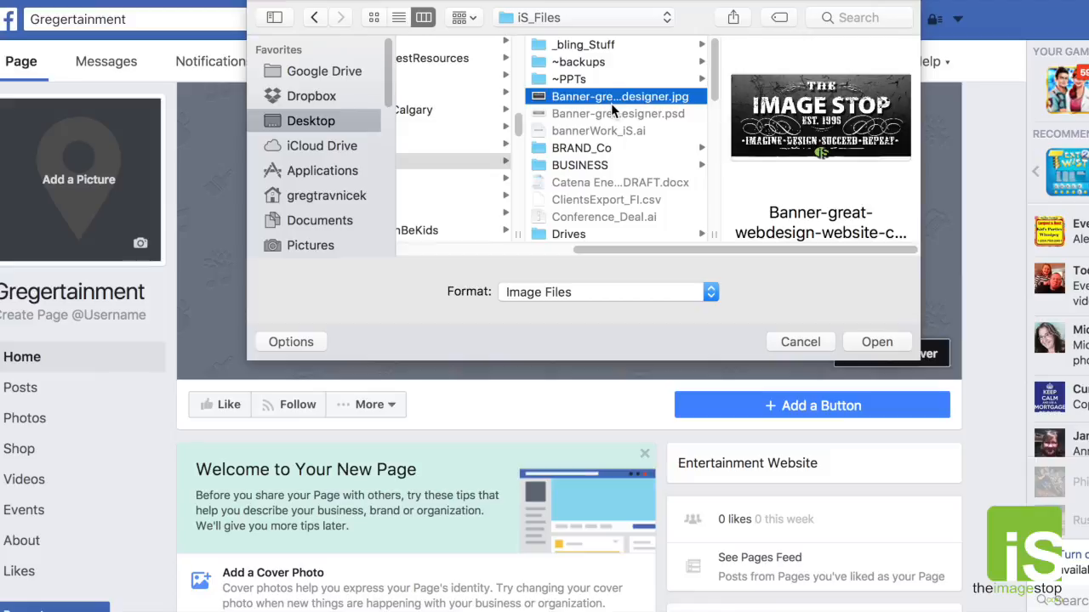
left_click(882, 342)
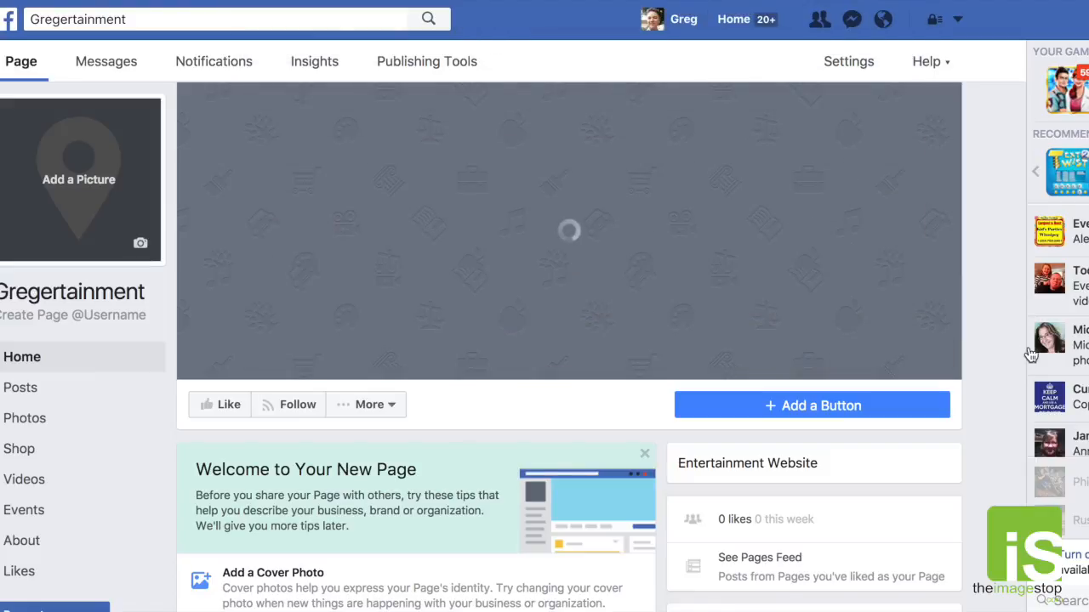
Reposition the cover so the word THE shows fully at the top, and save it.
mouse_move(1031, 356)
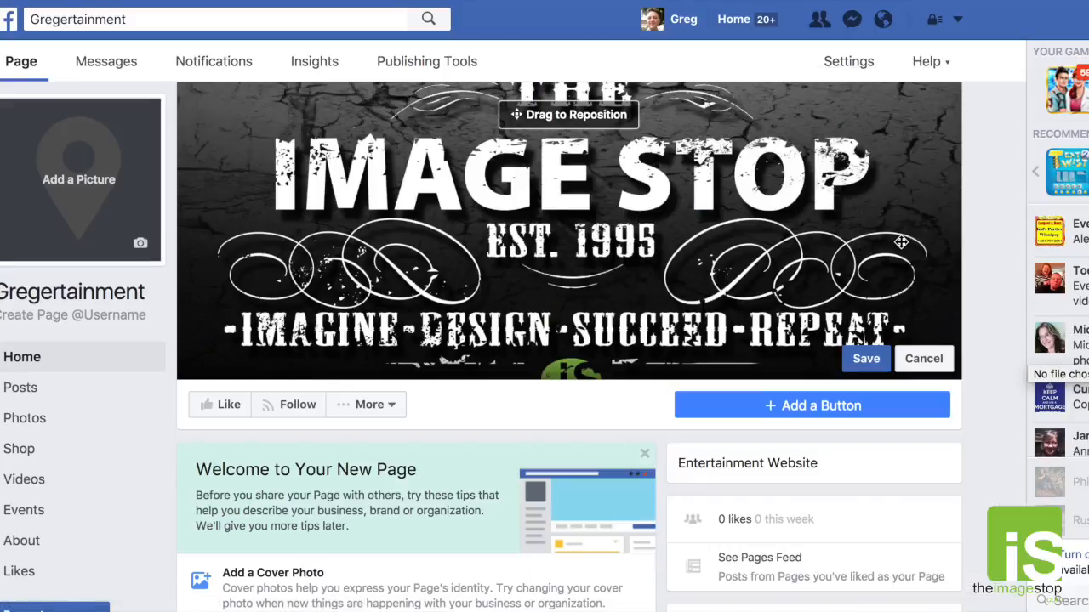
mouse_move(790, 169)
left_mouse_down()
mouse_move(795, 194)
mouse_move(801, 145)
mouse_move(800, 187)
left_mouse_up()
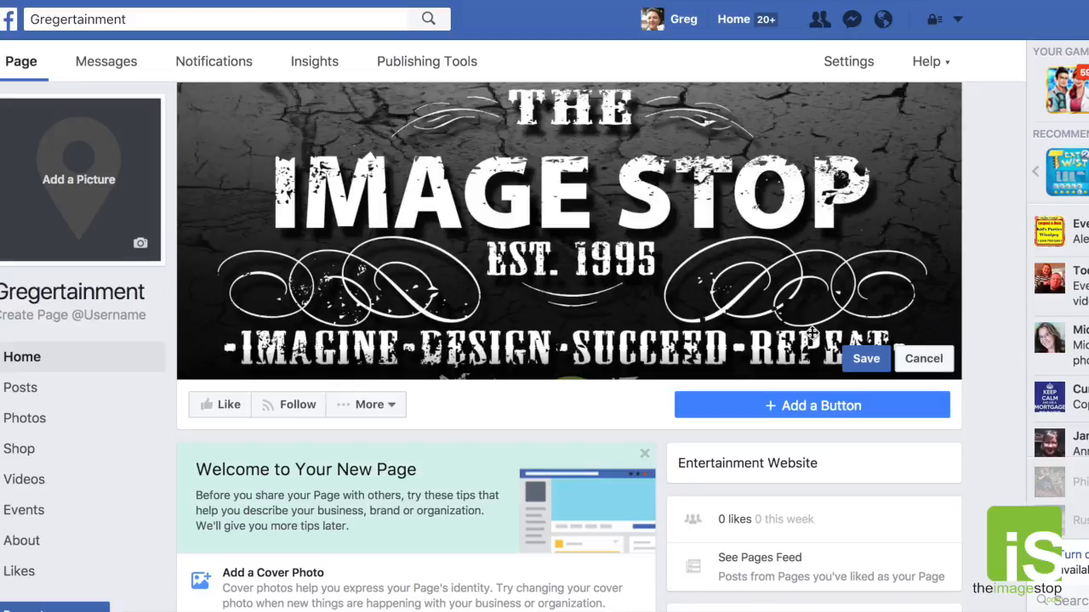
left_click(866, 358)
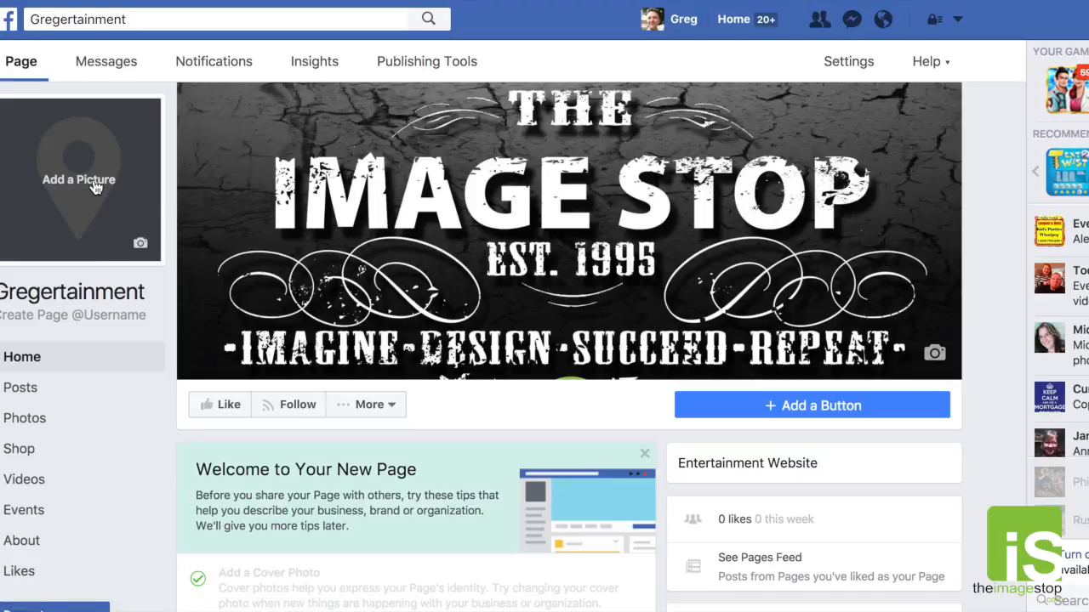
Upload the sleeping cartoon man image from the gregertainment folder as the profile picture.
left_click(141, 247)
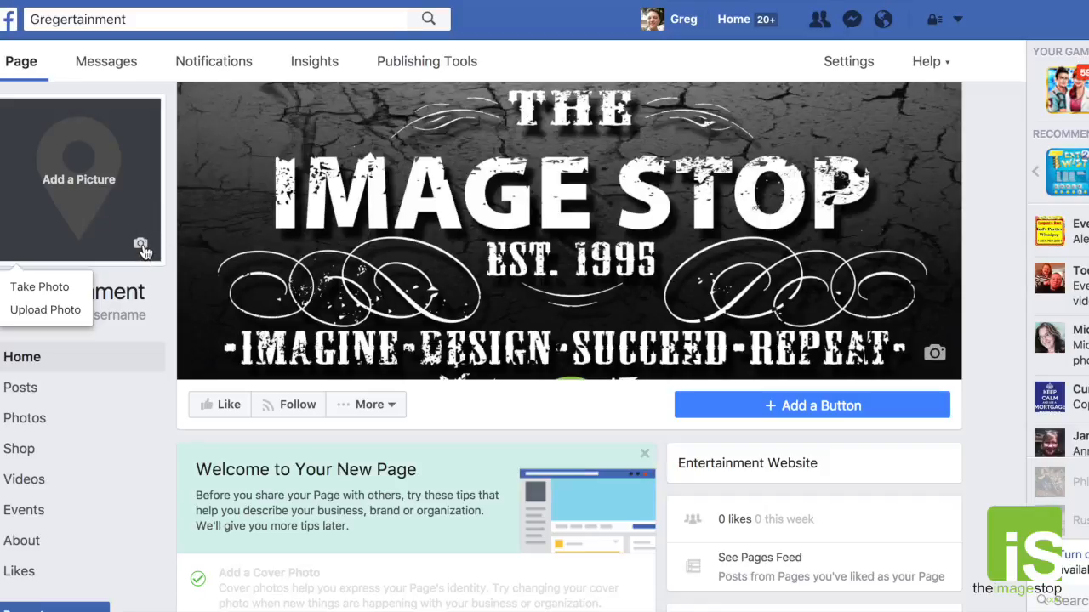
left_click(71, 310)
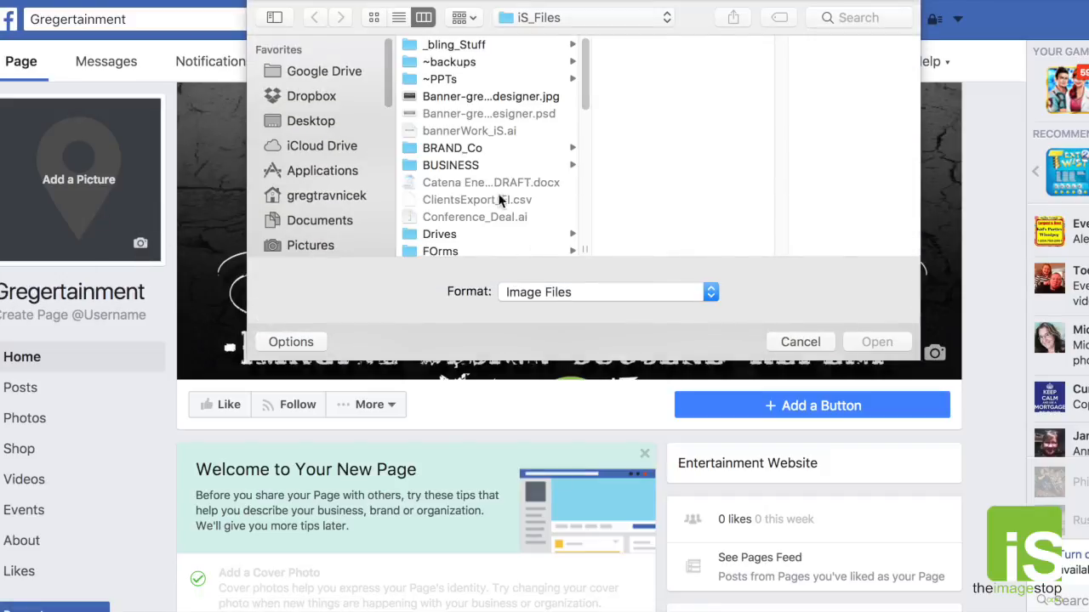
scroll(524, 194, "down", 3)
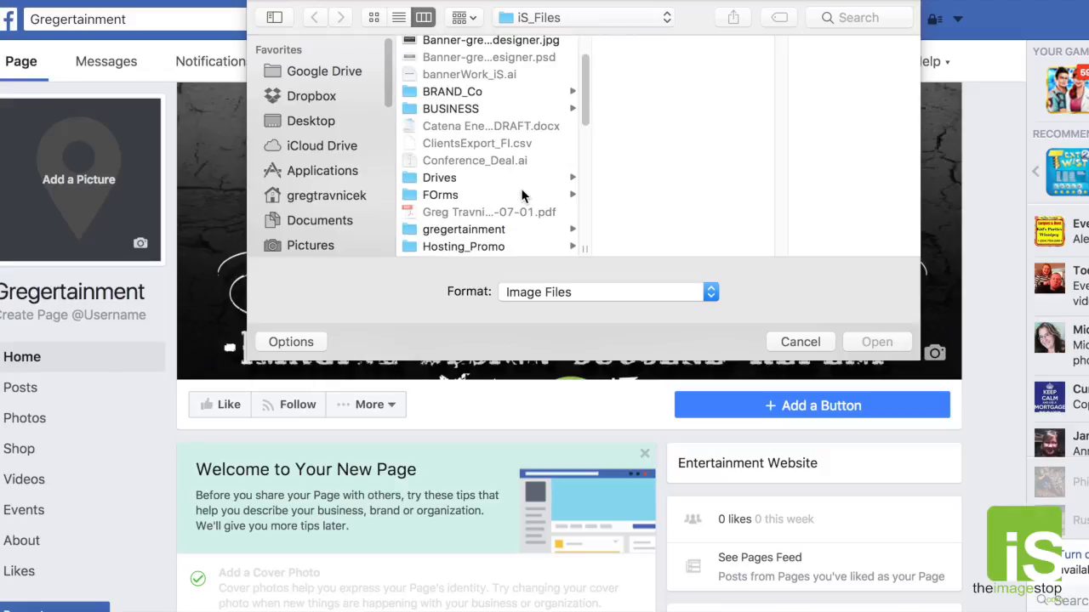
left_click(487, 228)
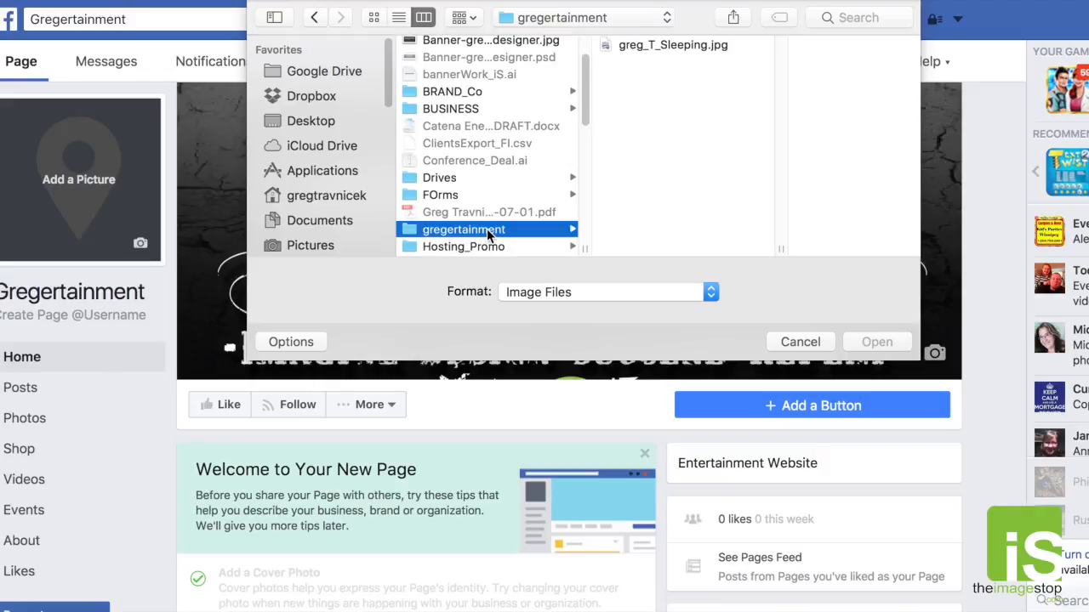
left_click(663, 45)
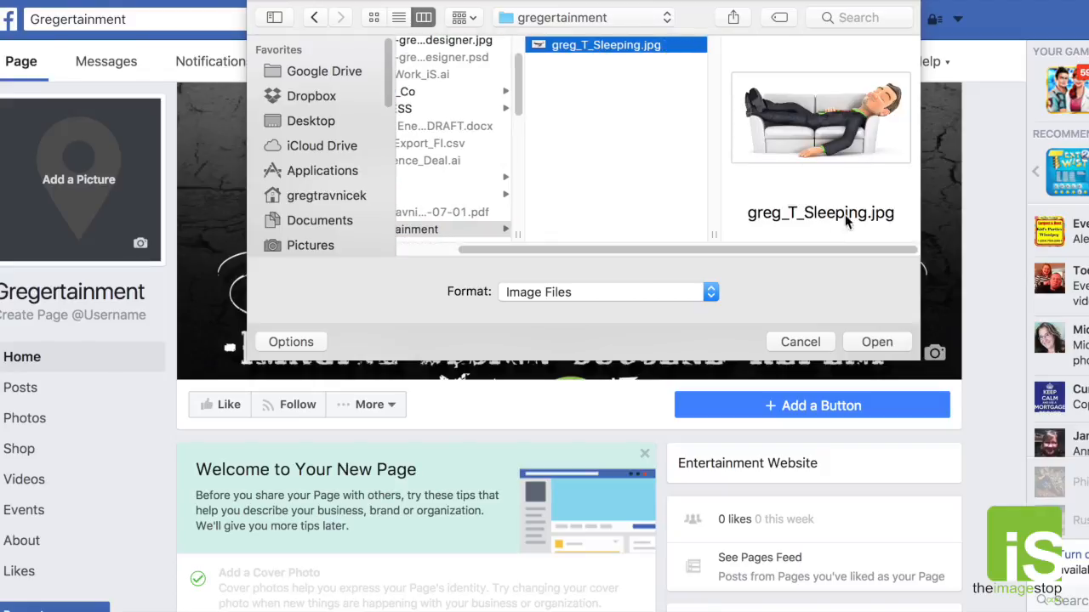
left_click(876, 345)
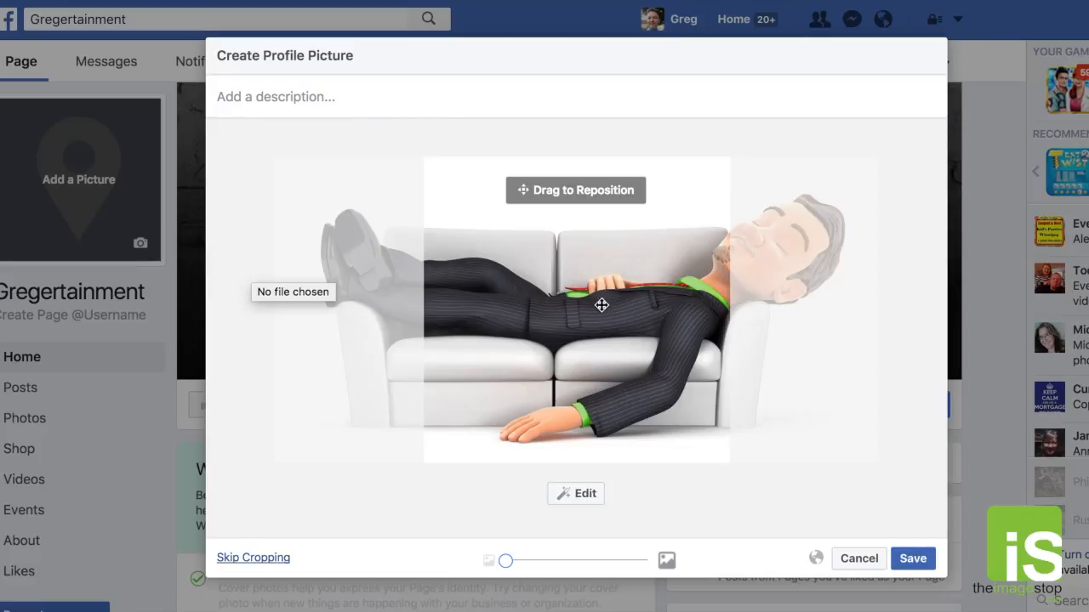
Zoom and drag the crop until the man's face is centred.
left_click_drag(596, 306, 602, 285)
left_click_drag(611, 374, 727, 348)
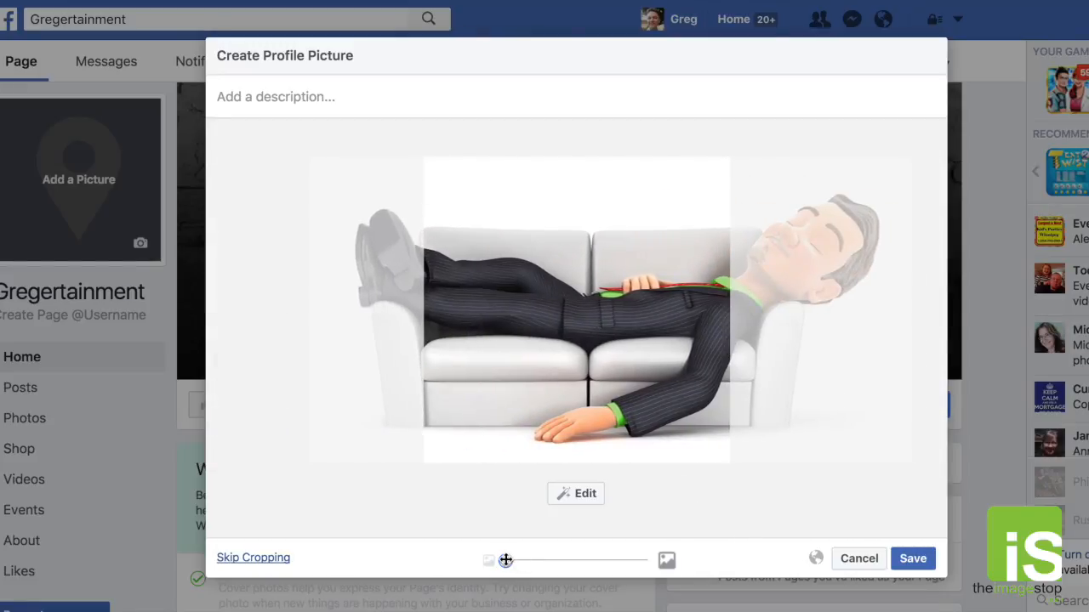
left_click_drag(505, 560, 666, 564)
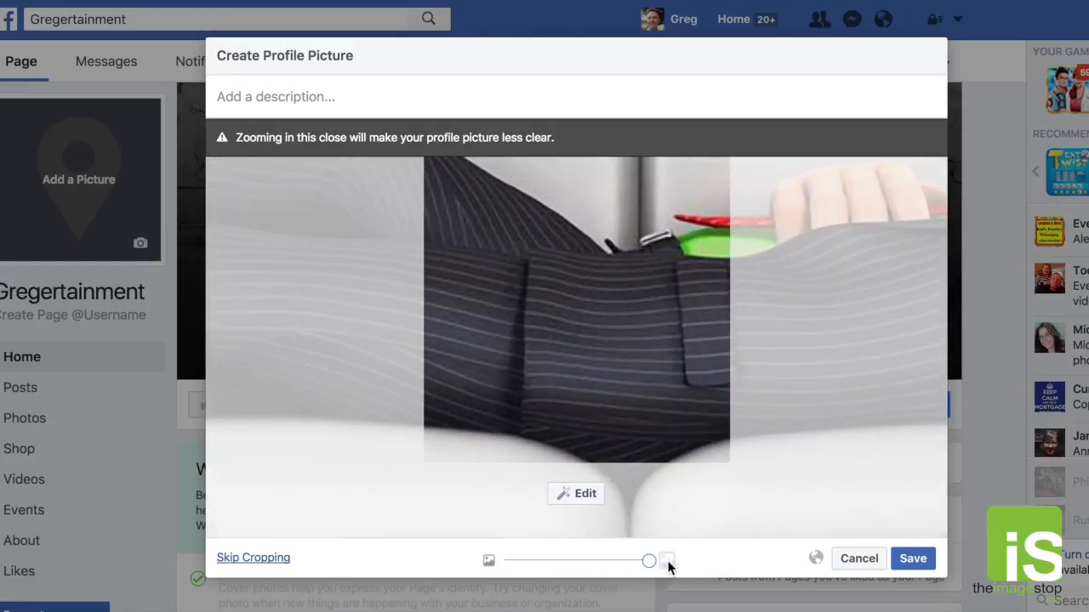
left_click_drag(692, 425, 673, 403)
left_click_drag(651, 562, 558, 558)
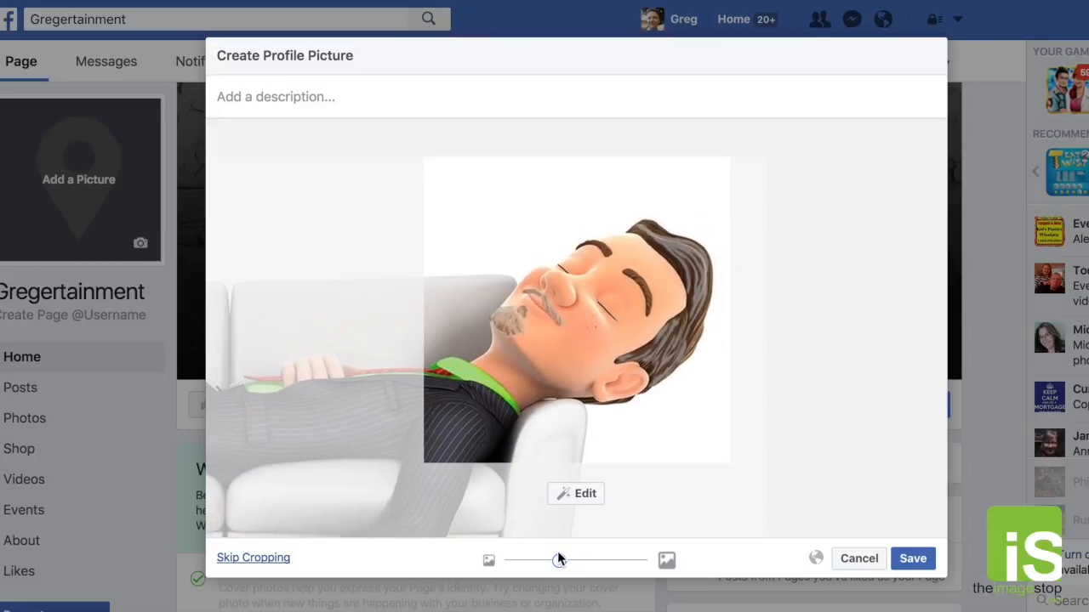
left_click_drag(601, 360, 613, 314)
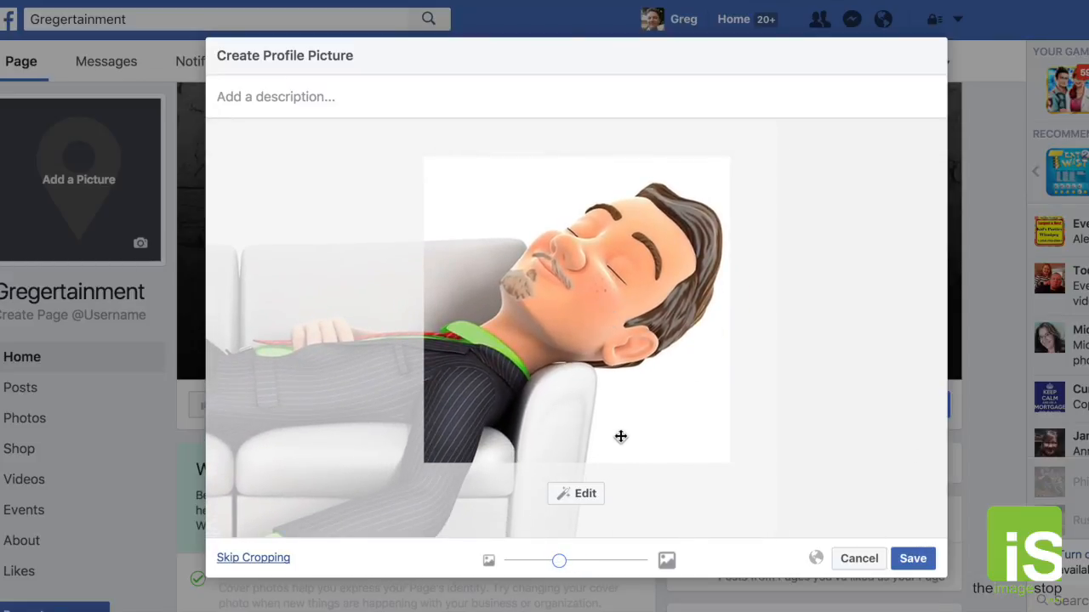
Try the Vintage and Spring filters, then apply the Summer filter to the photo.
left_click(584, 500)
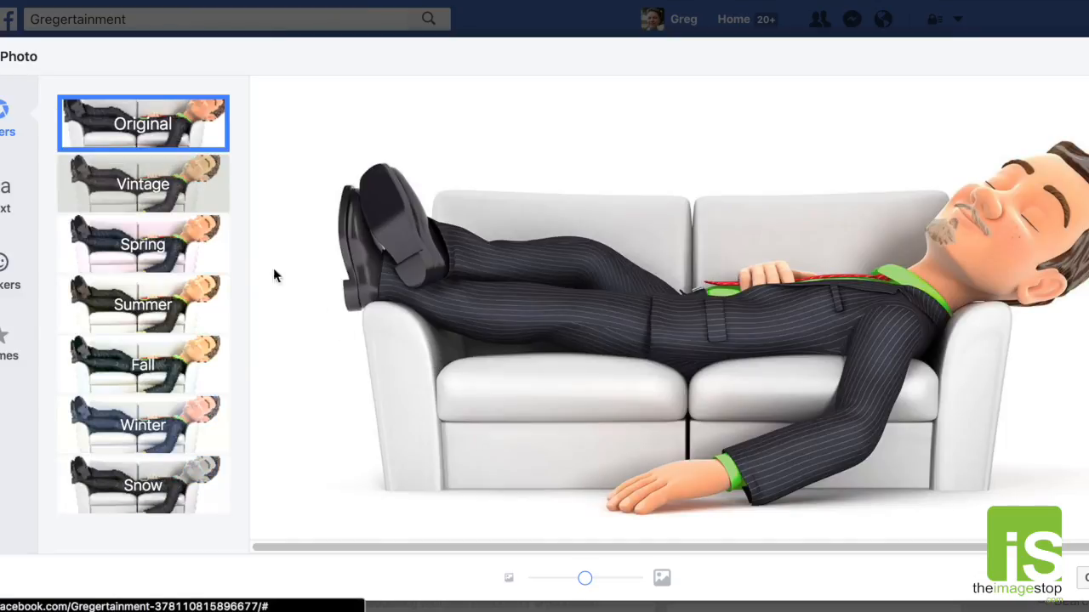
left_click(182, 194)
left_click(179, 252)
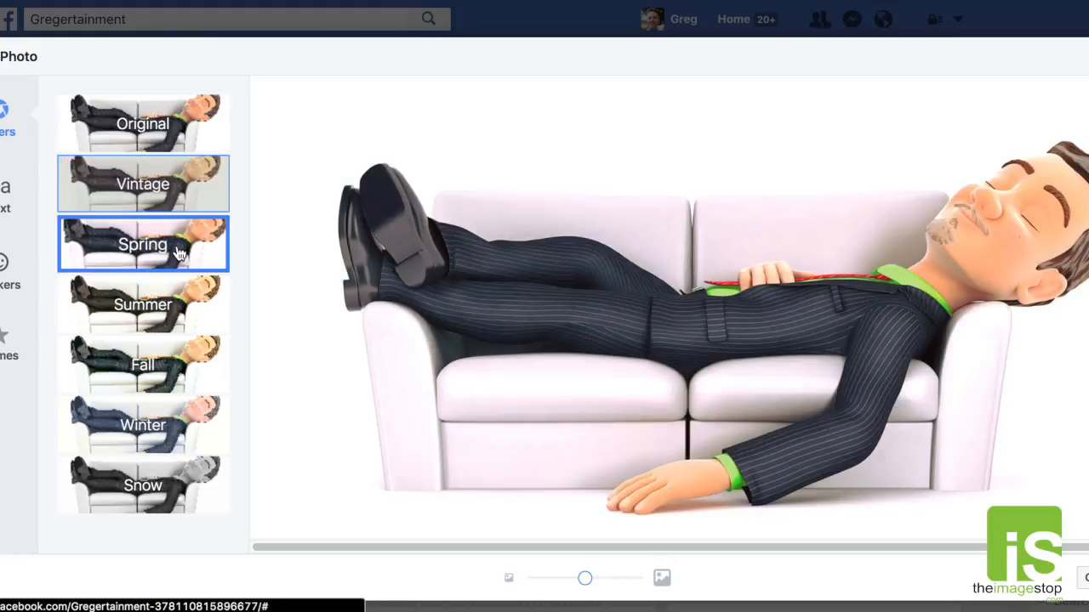
left_click(177, 308)
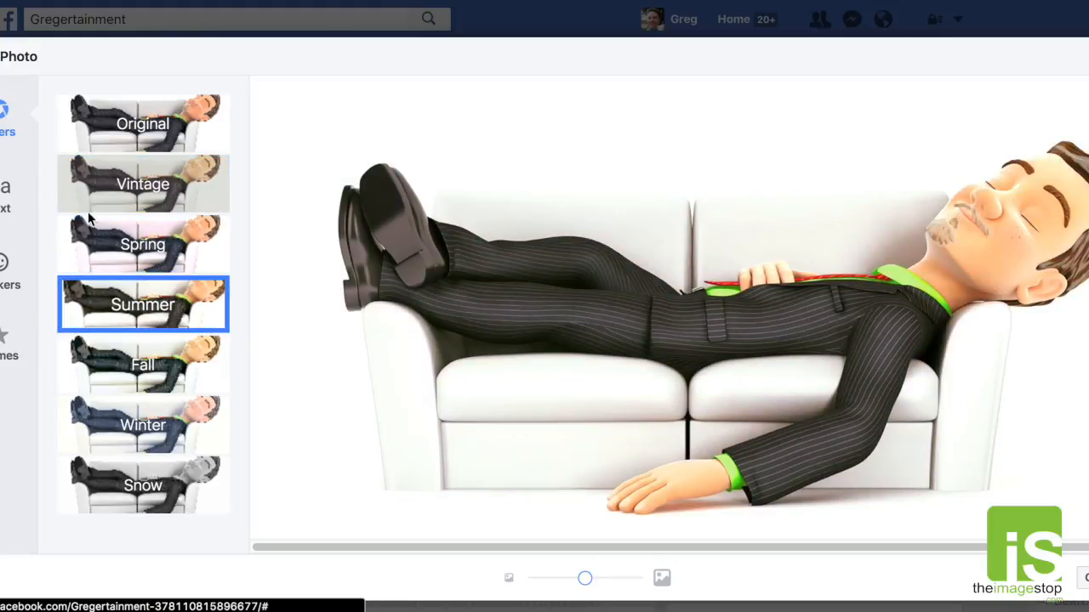
Add the Happy sun sticker, enlarged at the upper right, and finish editing.
left_click(5, 274)
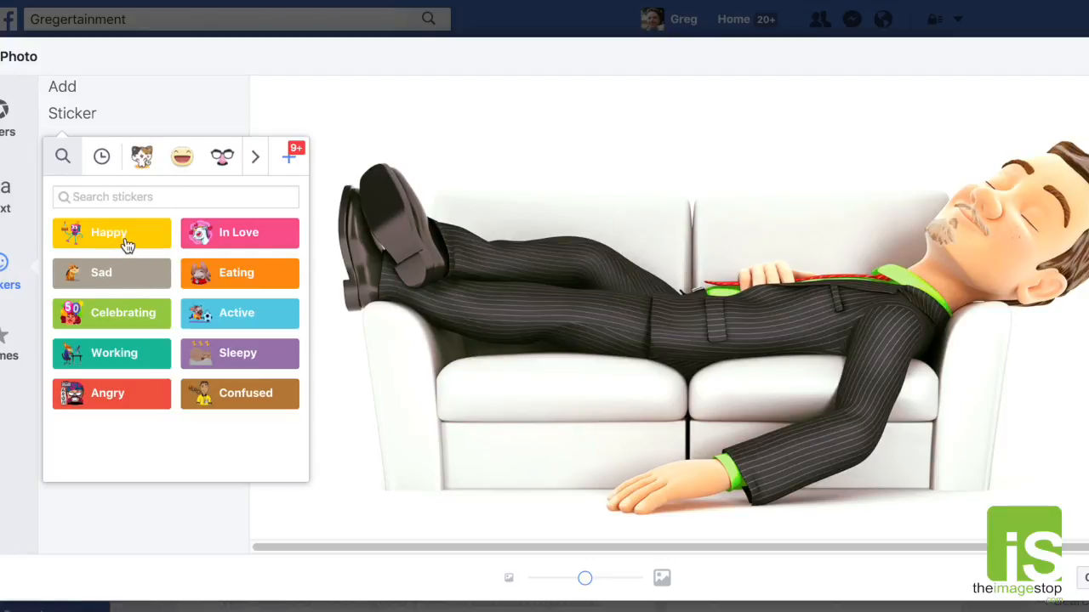
left_click(123, 234)
left_click(208, 255)
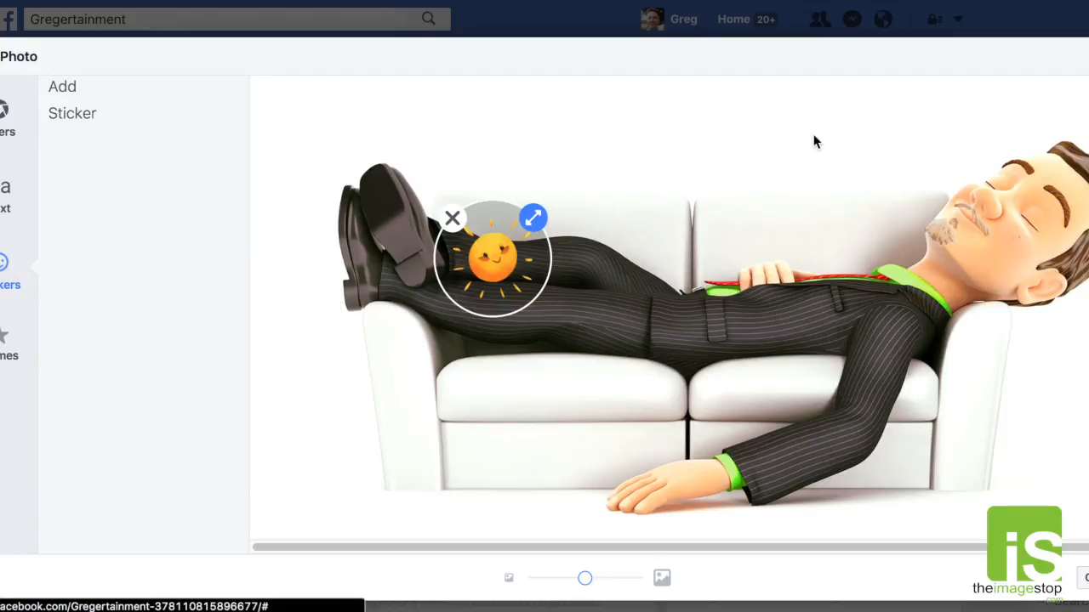
left_click_drag(516, 250, 777, 88)
left_click_drag(739, 136, 941, 150)
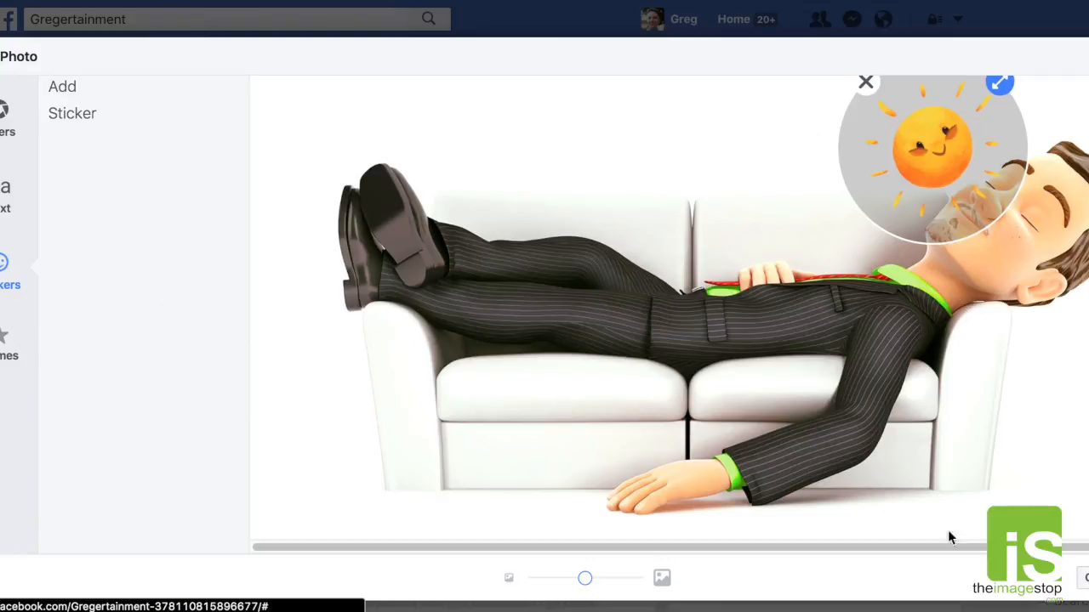
left_click(1088, 578)
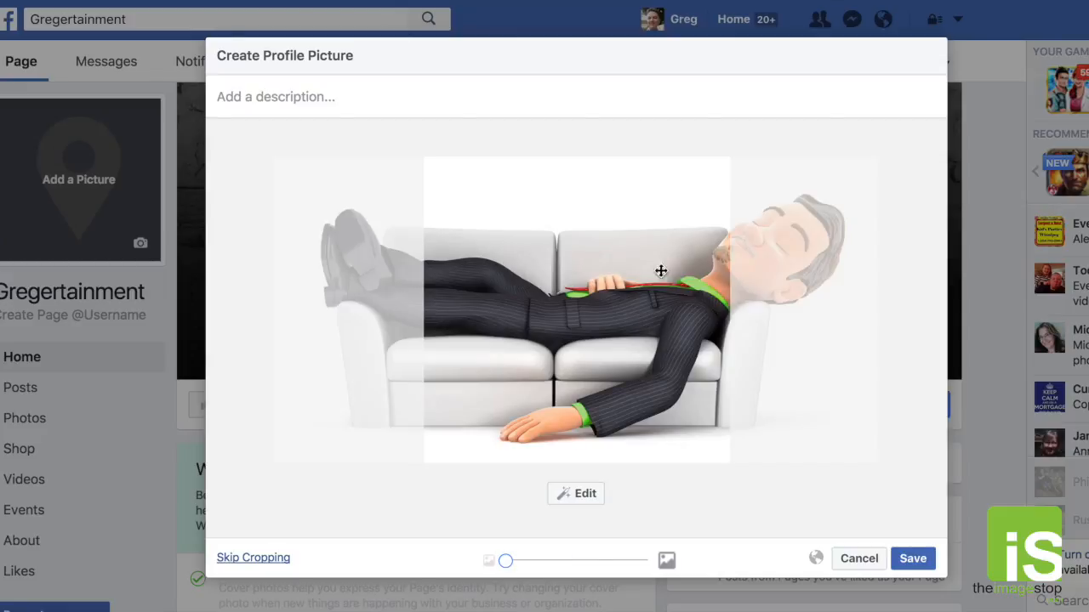
Frame the face and sun sticker, zoom out slightly, and save the profile picture.
left_click_drag(506, 560, 569, 560)
left_click_drag(643, 376, 570, 476)
left_click_drag(569, 561, 562, 560)
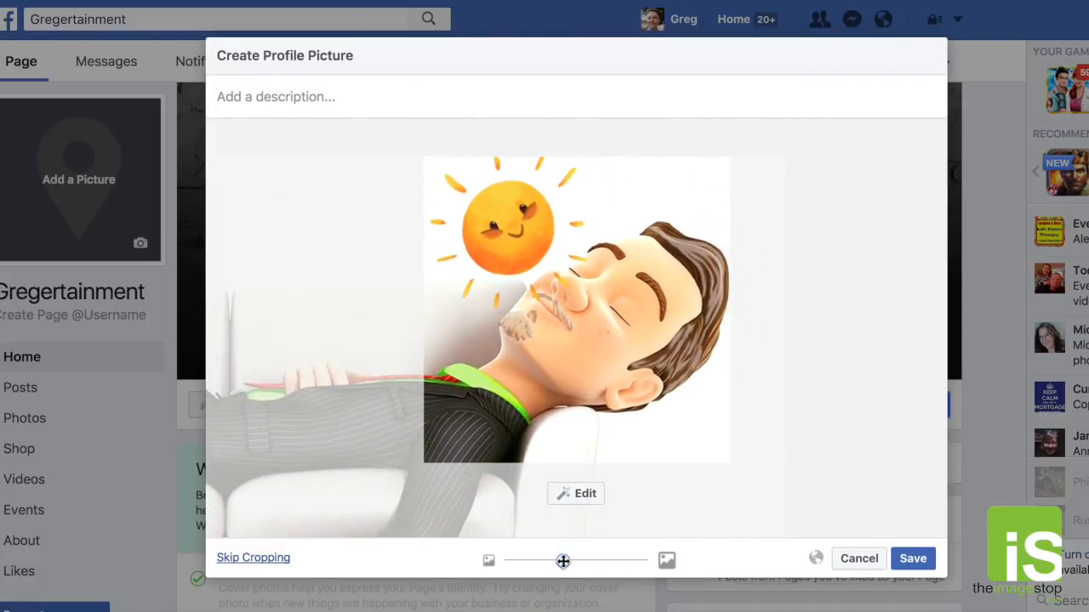
left_click(912, 558)
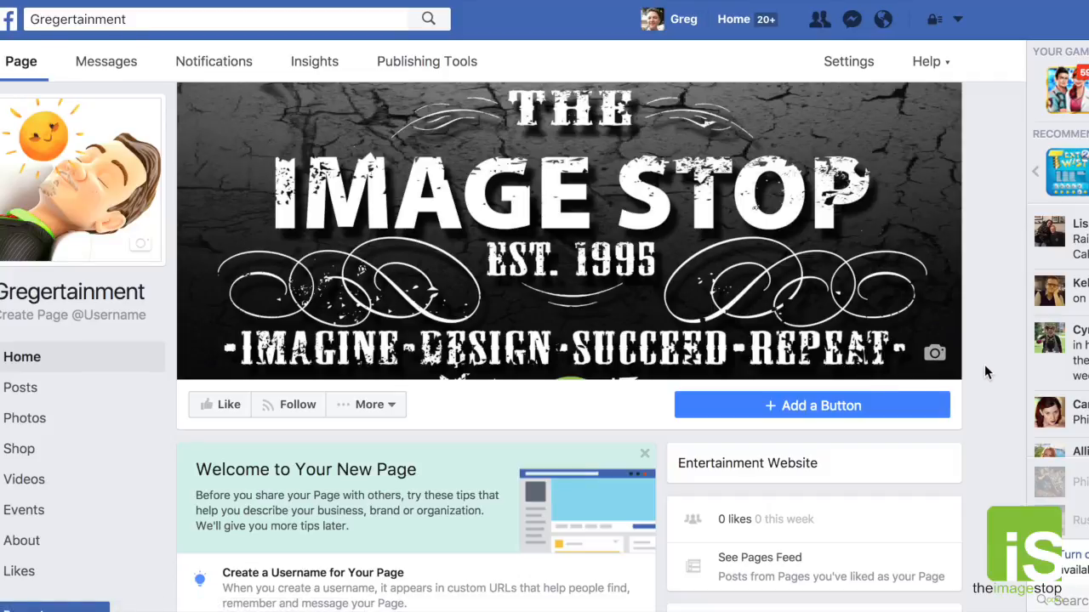
Scroll through the Page's Home view and open its Posts section.
scroll(984, 372, "down", 1)
scroll(588, 369, "down", 5)
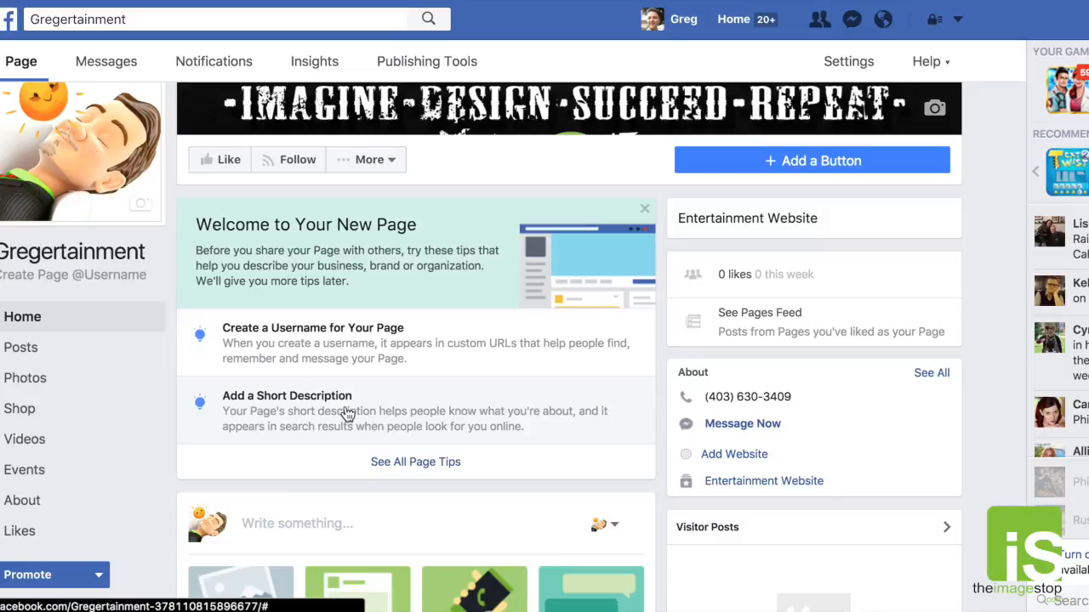
scroll(417, 411, "down", 1)
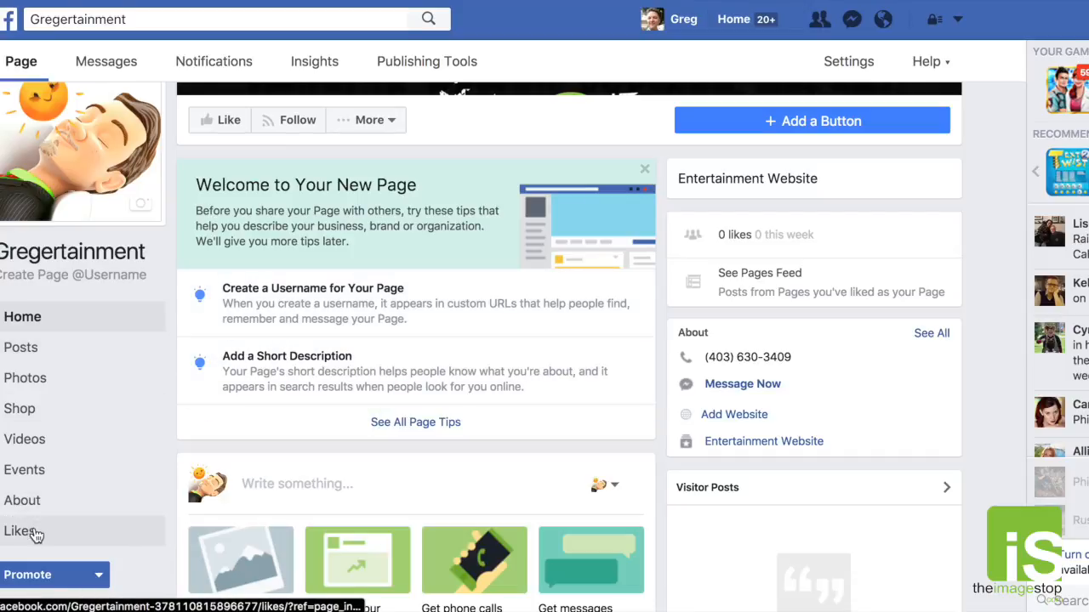
left_click(23, 350)
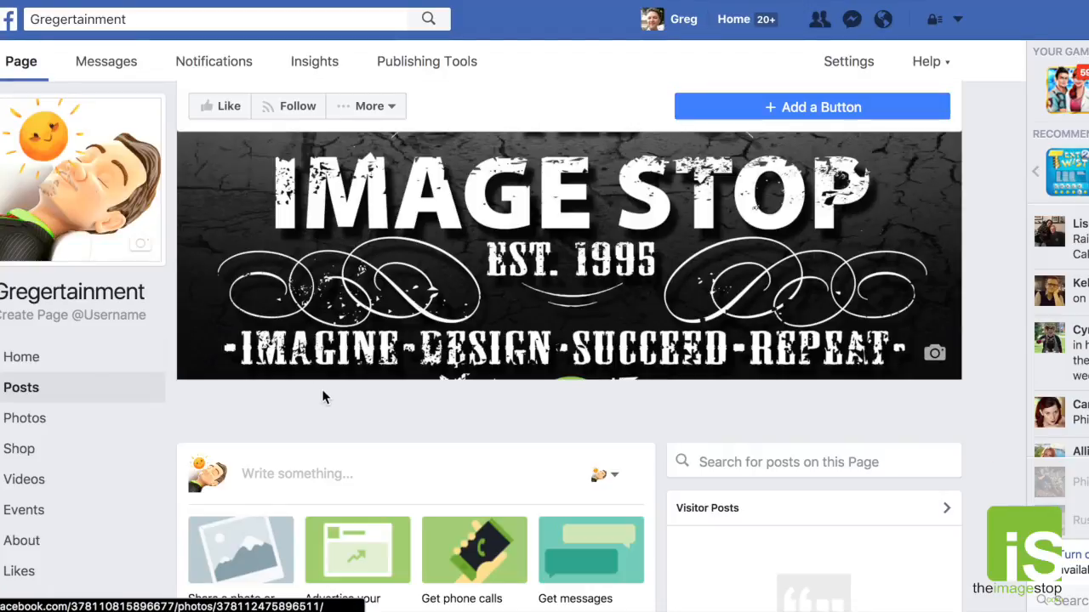
scroll(320, 393, "down", 5)
scroll(323, 391, "down", 8)
scroll(323, 393, "up", 4)
scroll(324, 394, "down", 4)
scroll(467, 301, "up", 3)
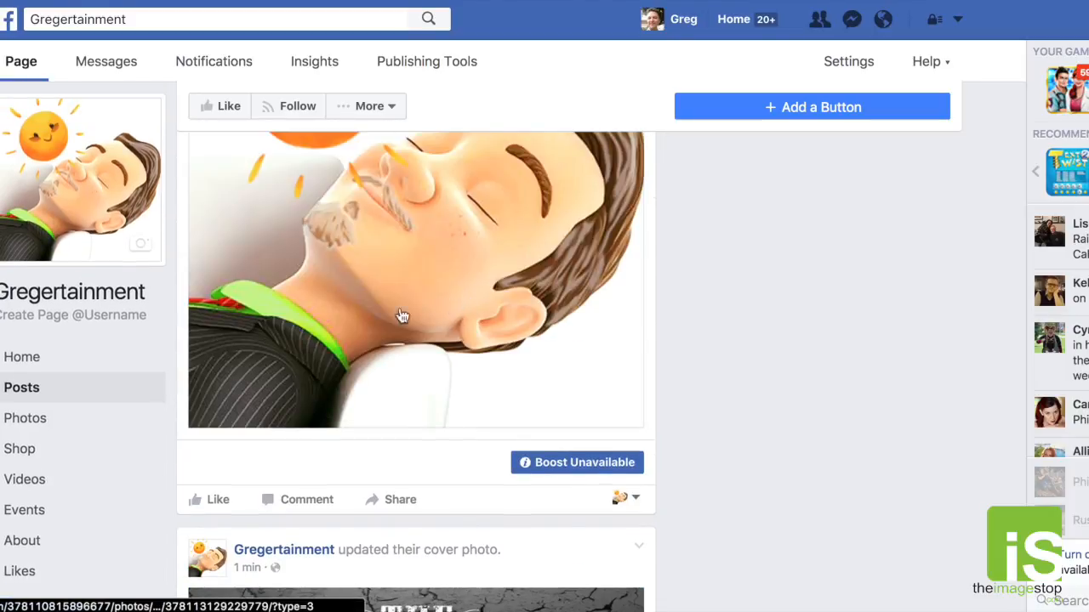
Open Photos to see the Profile Pictures and Cover Photos albums, one photo each.
left_click(25, 421)
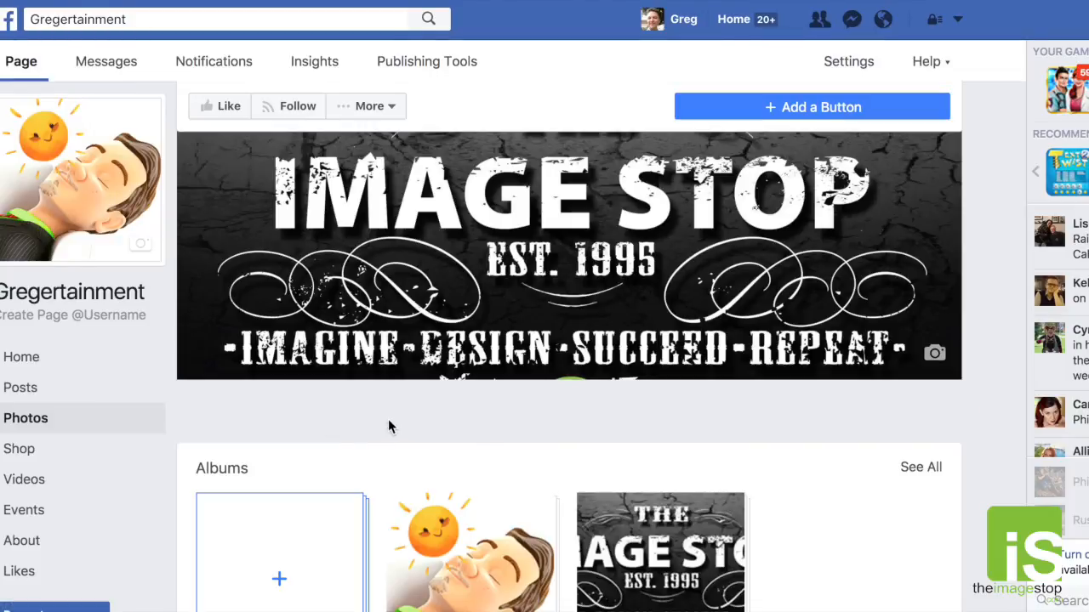
scroll(467, 442, "down", 4)
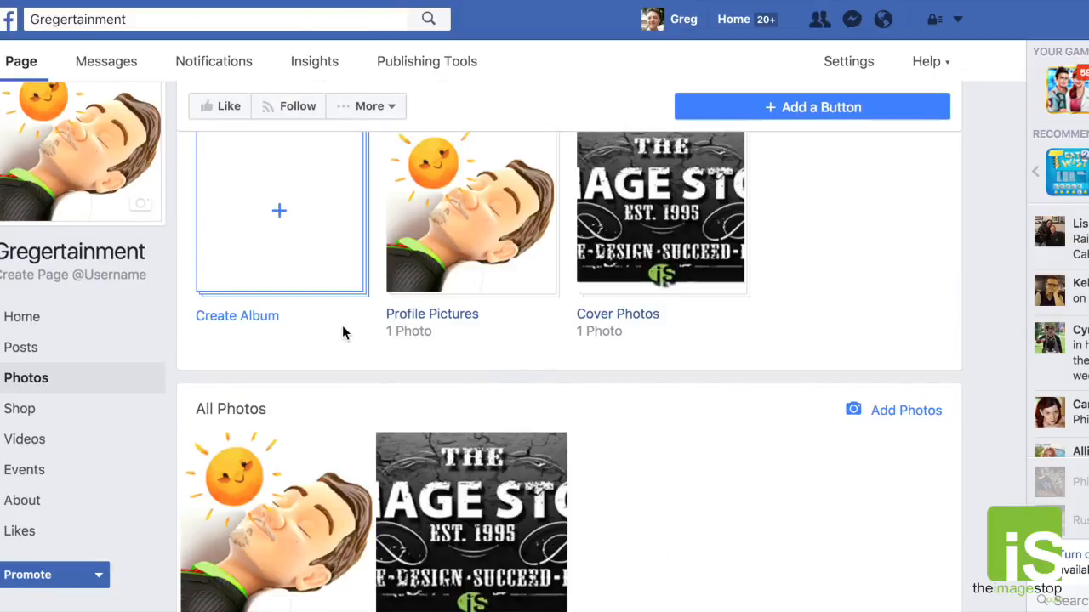
scroll(367, 319, "up", 1)
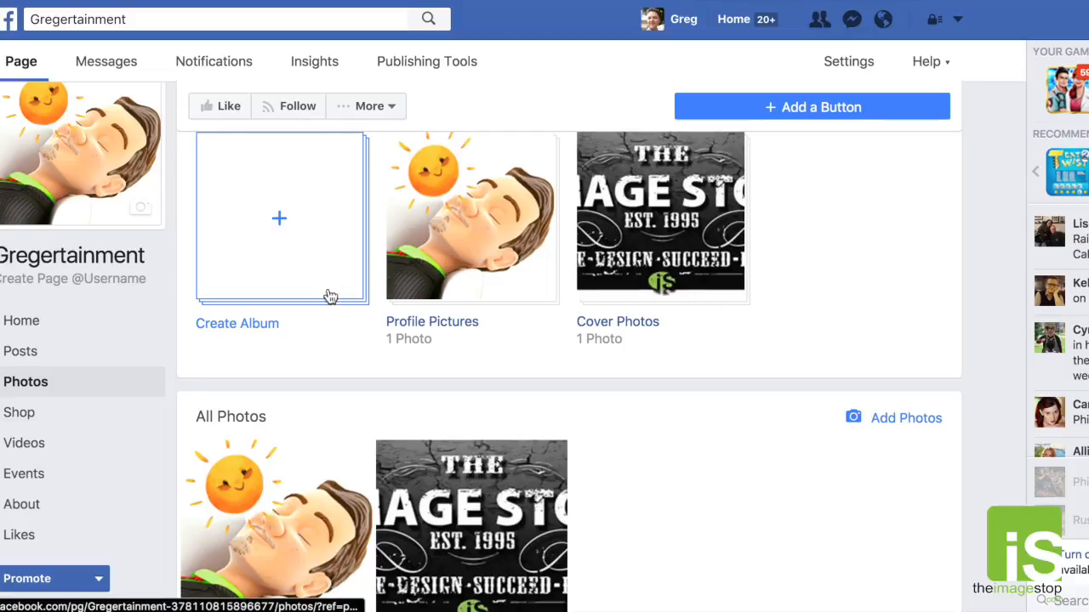
scroll(321, 306, "up", 4)
scroll(321, 307, "down", 5)
scroll(322, 307, "up", 1)
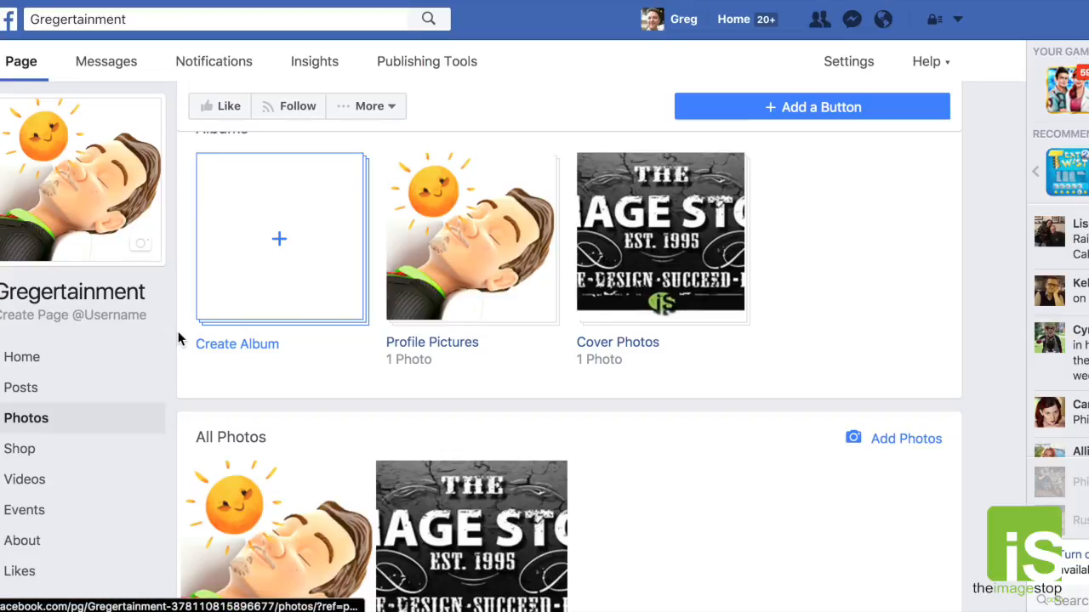
Browse the page's Shop section without setting up a shop, then Videos, ending on Events.
left_click(28, 462)
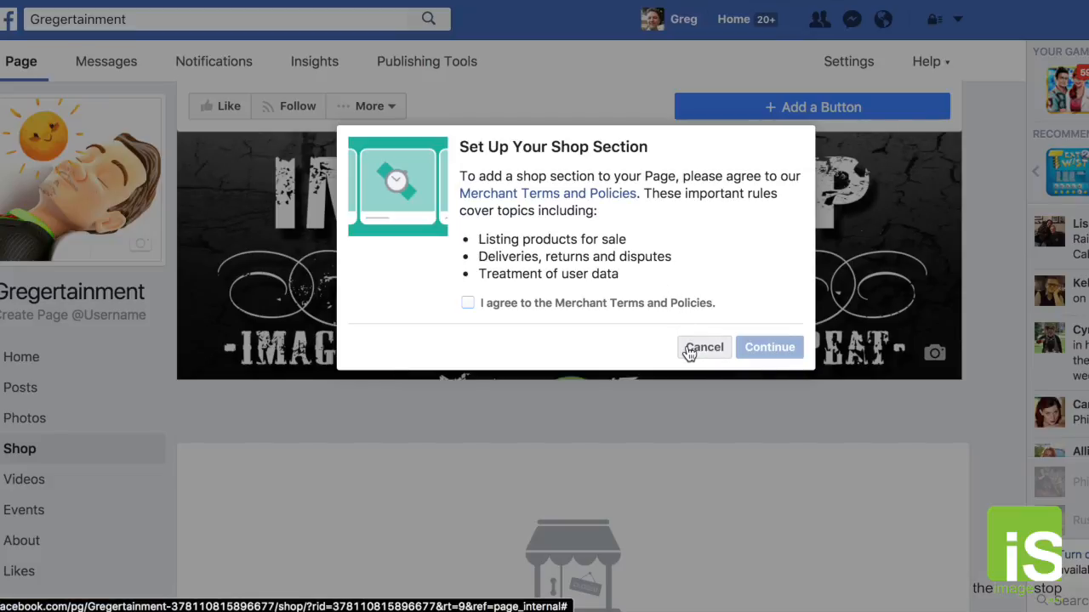
left_click(702, 347)
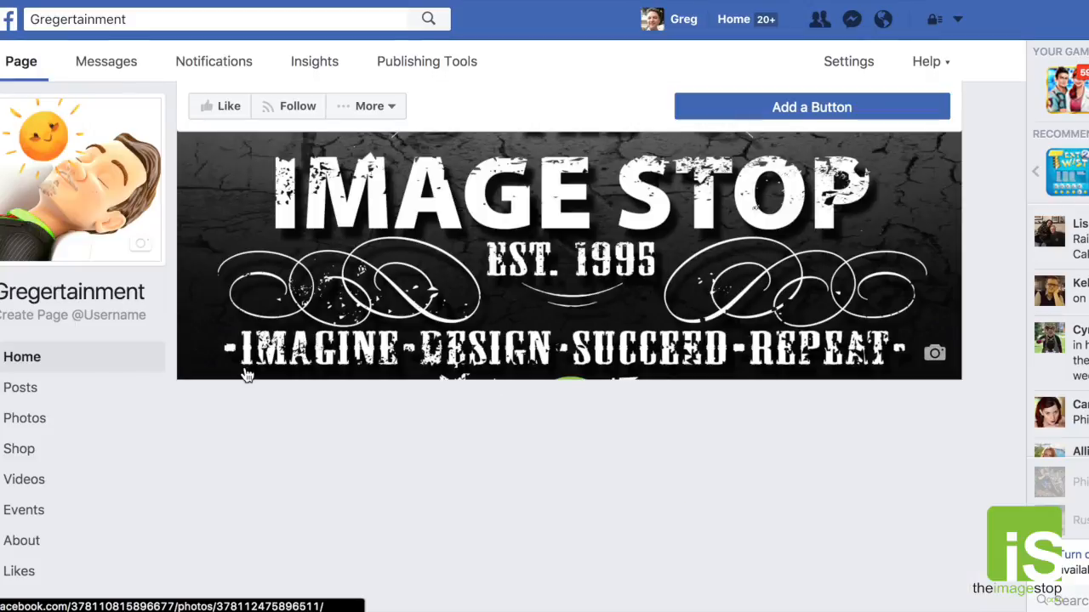
scroll(109, 423, "down", 1)
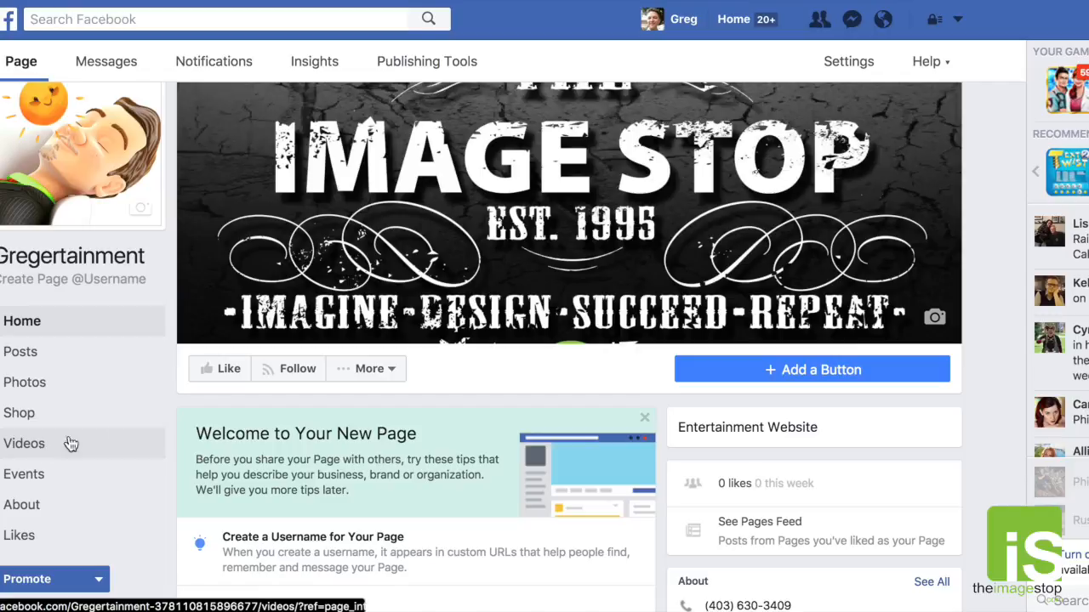
left_click(43, 447)
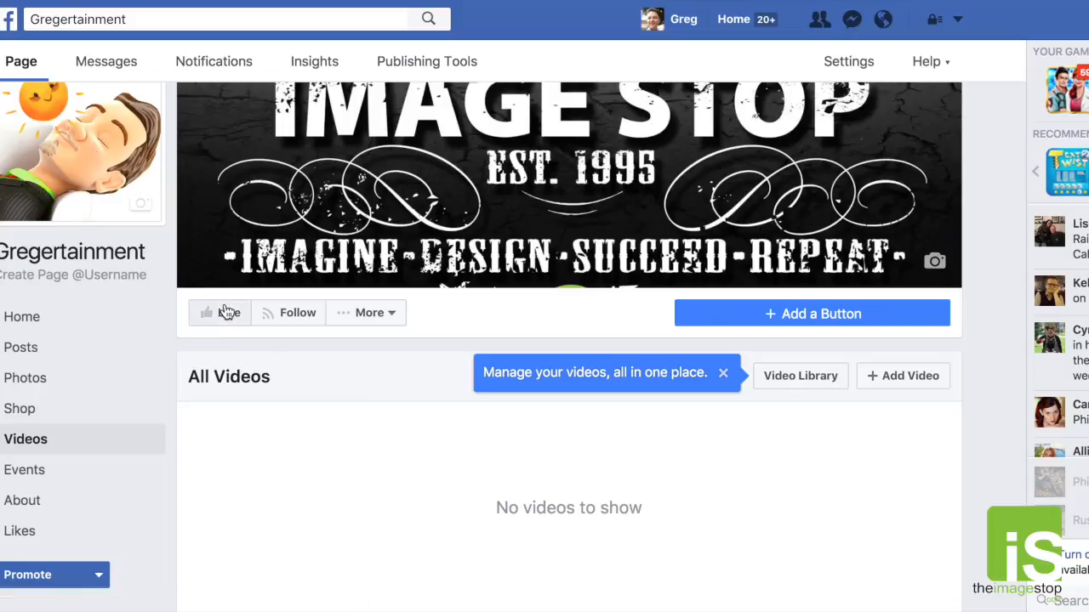
left_click(44, 477)
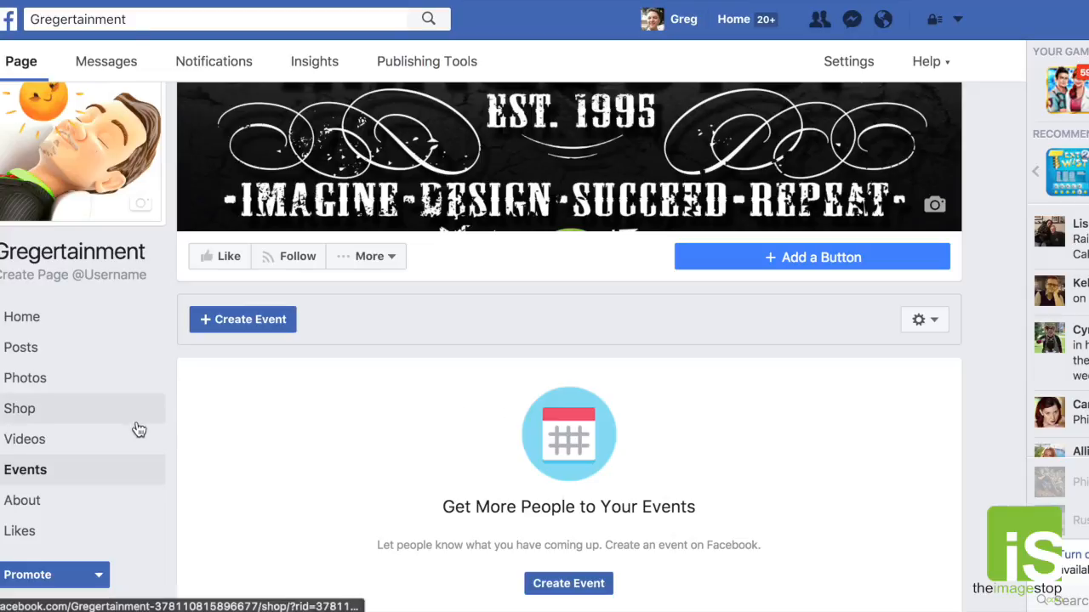
Review the Likes section's figures: zero people talking about it, zero total likes.
left_click(49, 535)
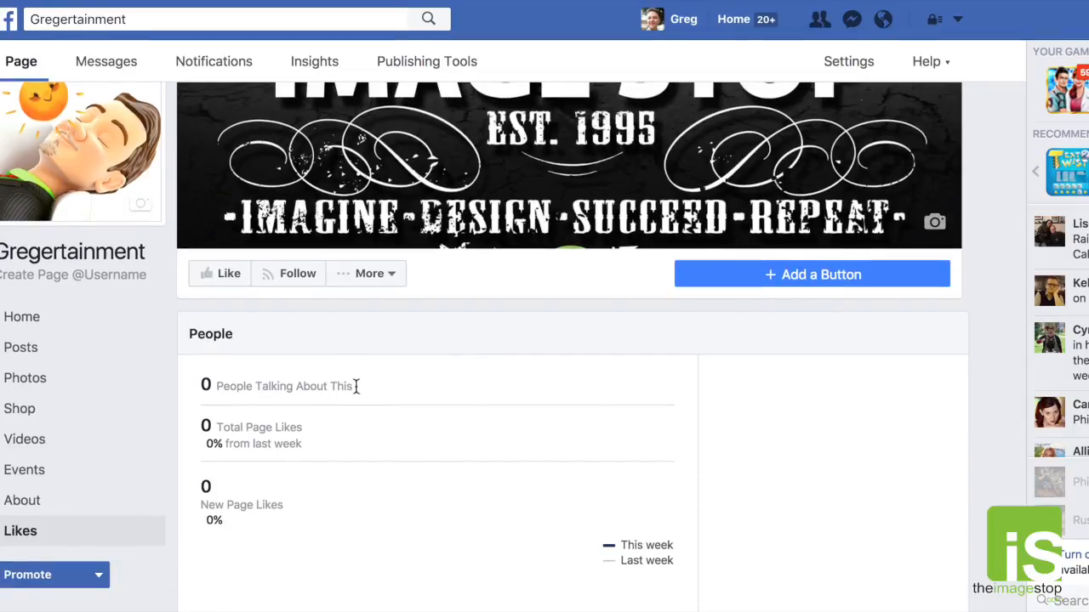
left_click_drag(355, 386, 244, 386)
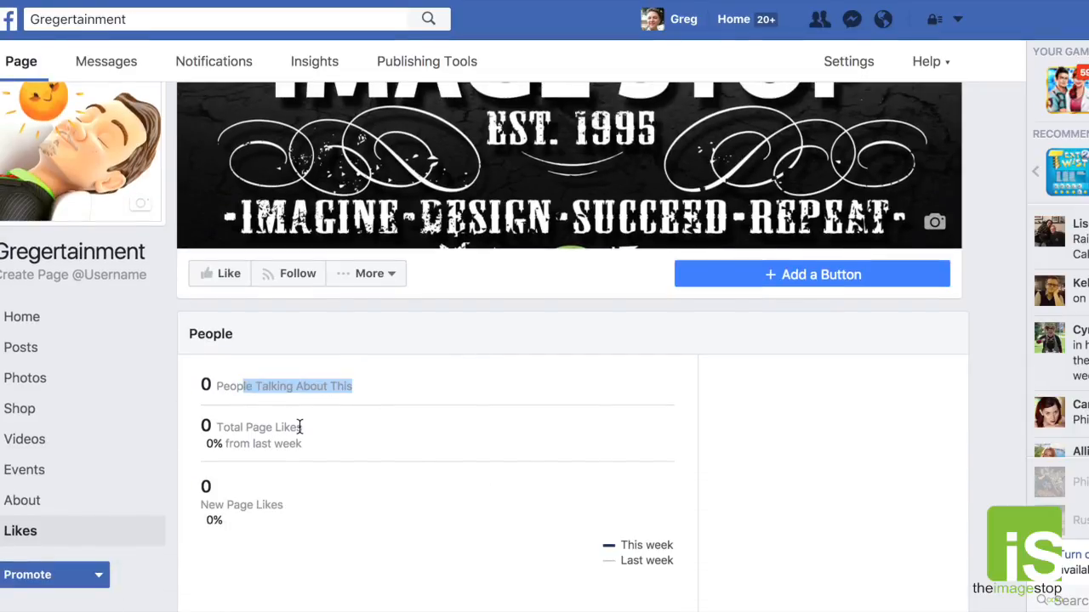
left_click_drag(301, 443, 267, 427)
scroll(385, 510, "down", 1)
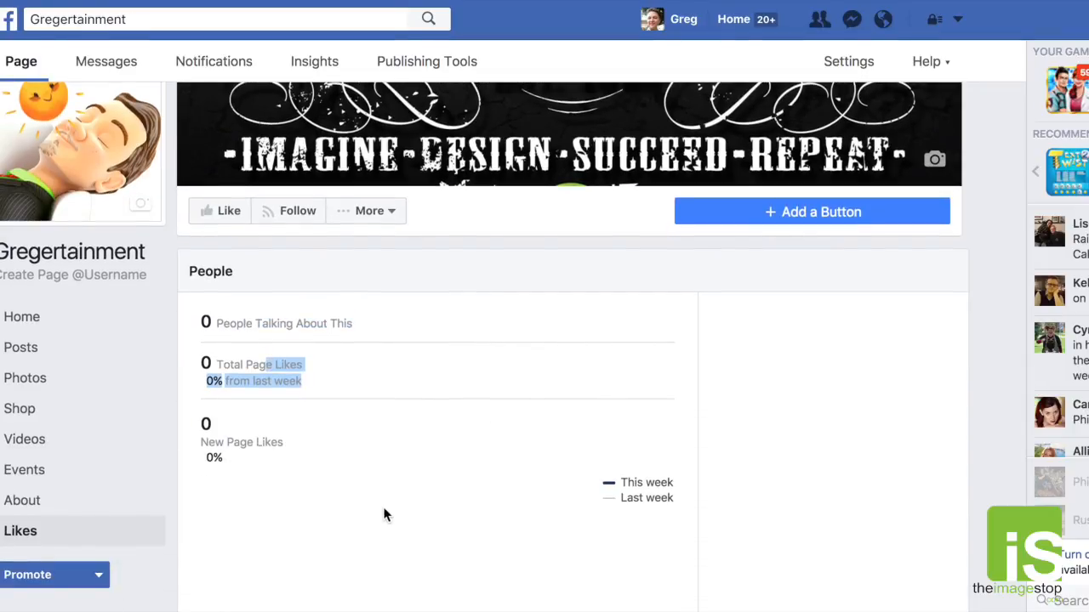
scroll(439, 478, "up", 1)
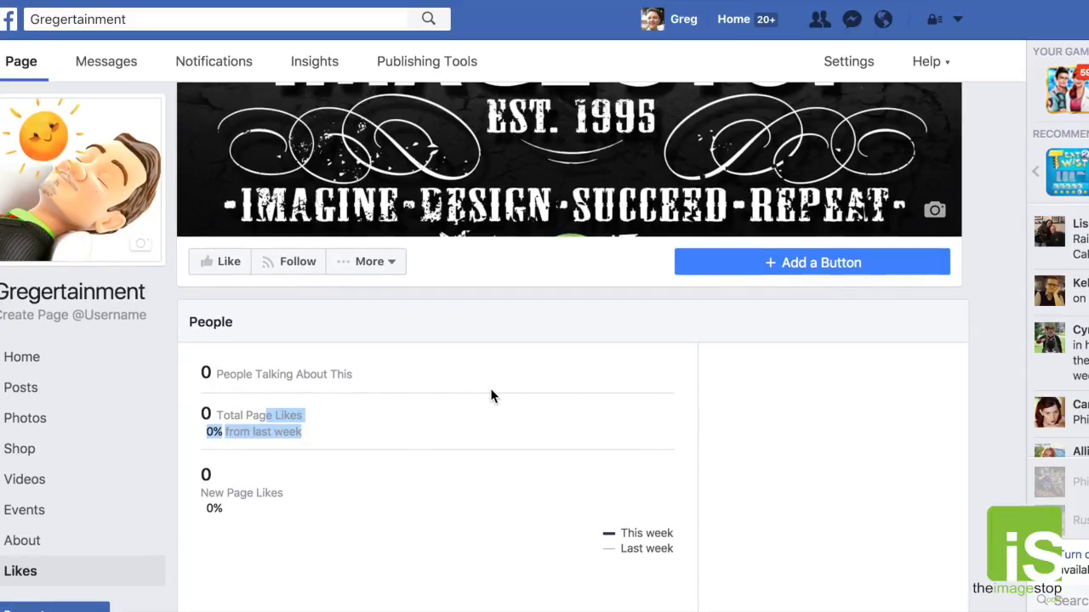
left_click(364, 419)
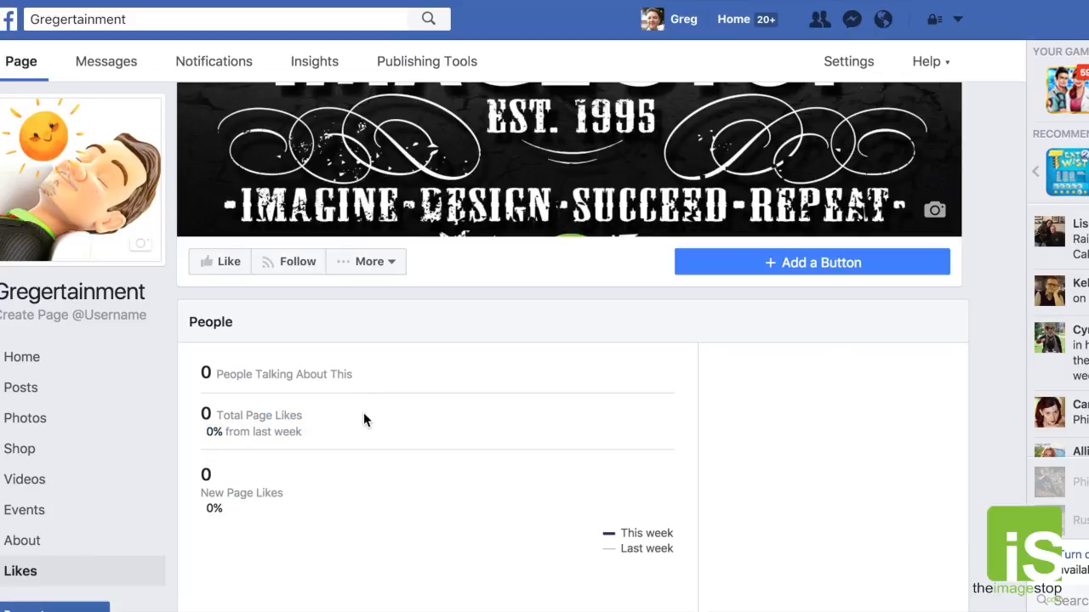
left_click(24, 510)
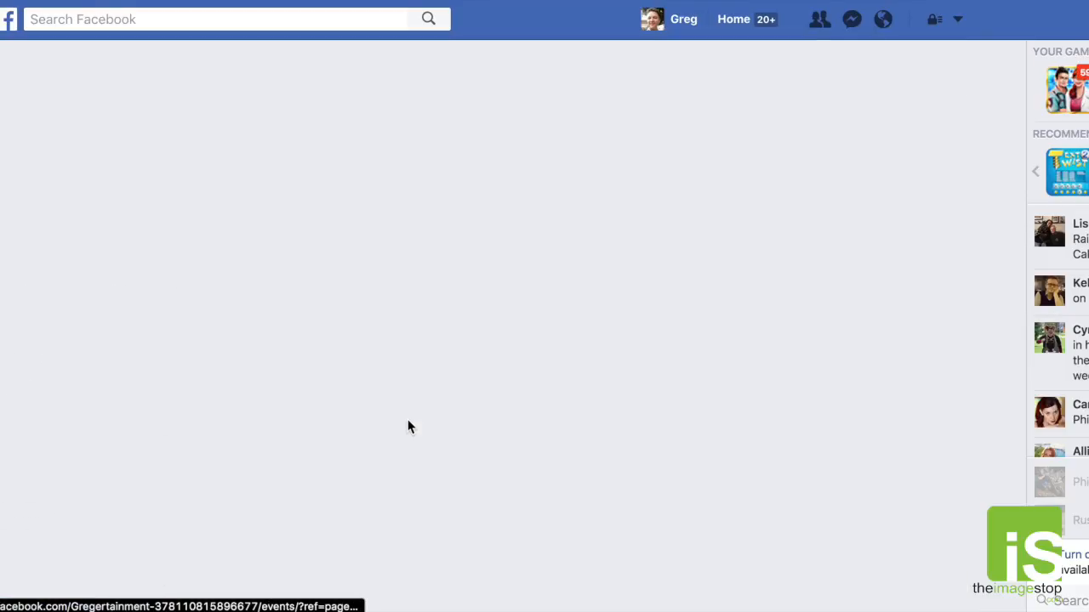
scroll(604, 388, "down", 2)
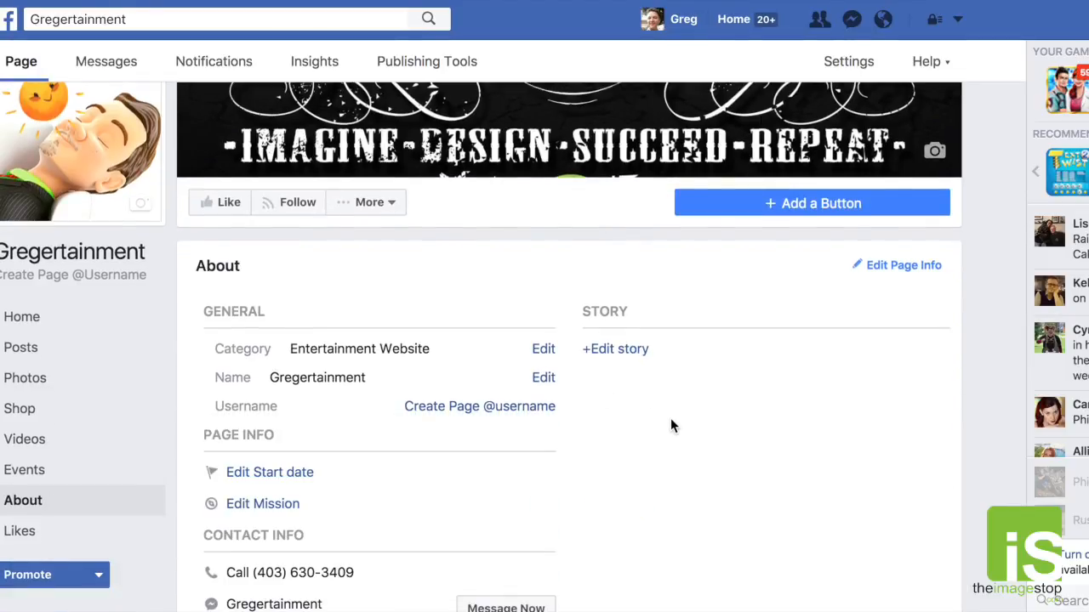
scroll(670, 425, "down", 1)
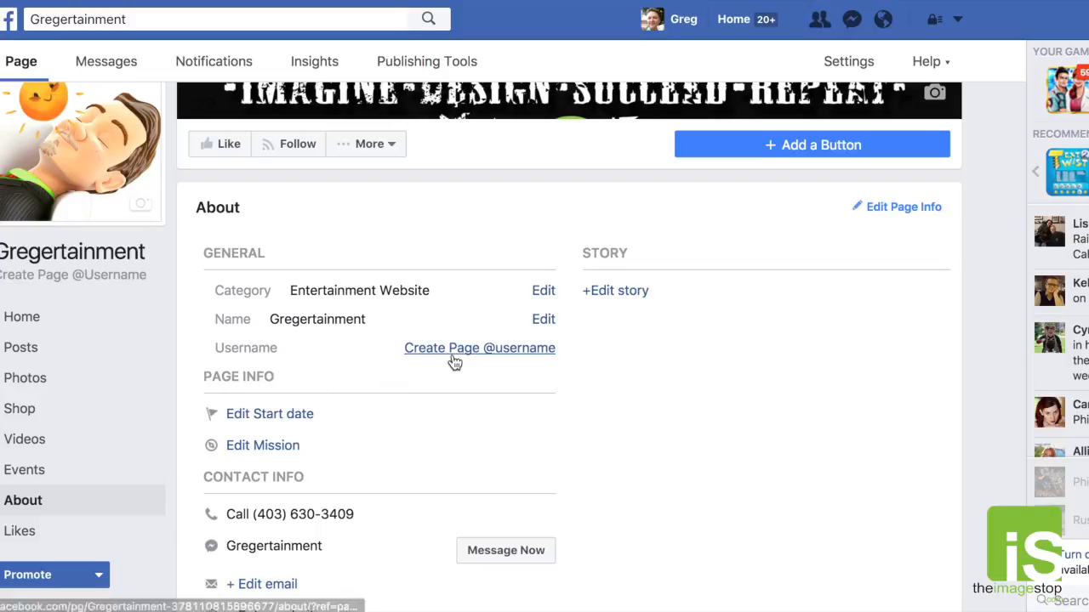
left_click(515, 354)
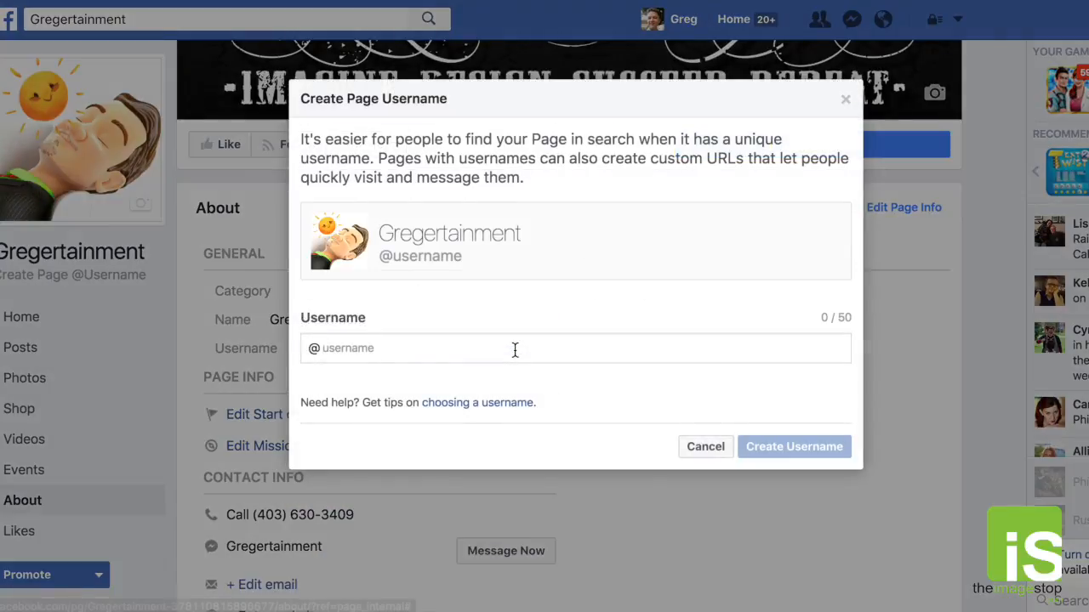
Enter 'gregtr' with added digits, adjust it until available, and create the username.
left_click(376, 350)
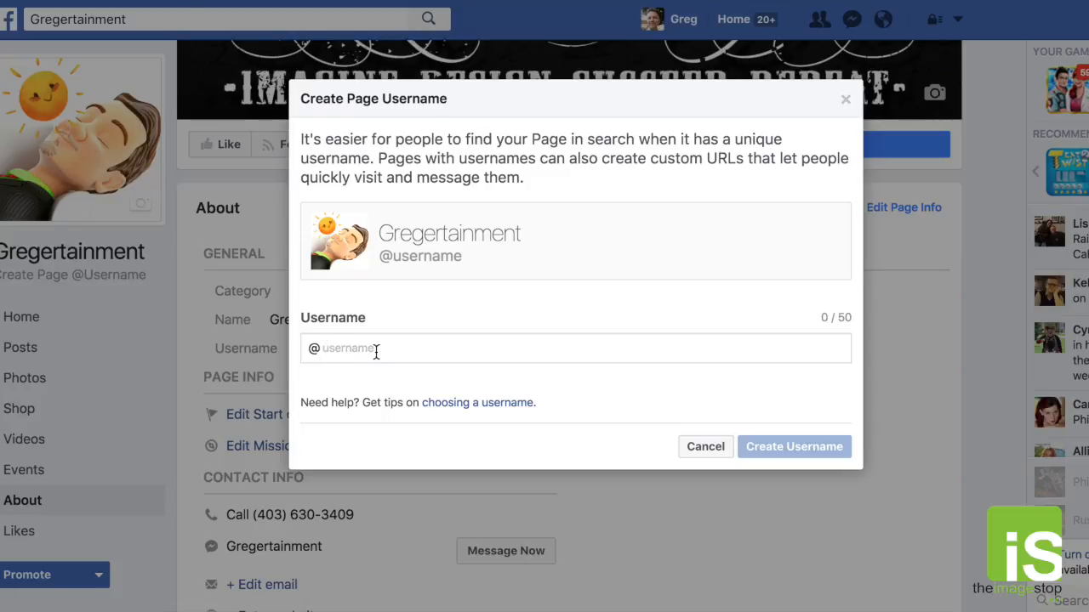
type("gregt")
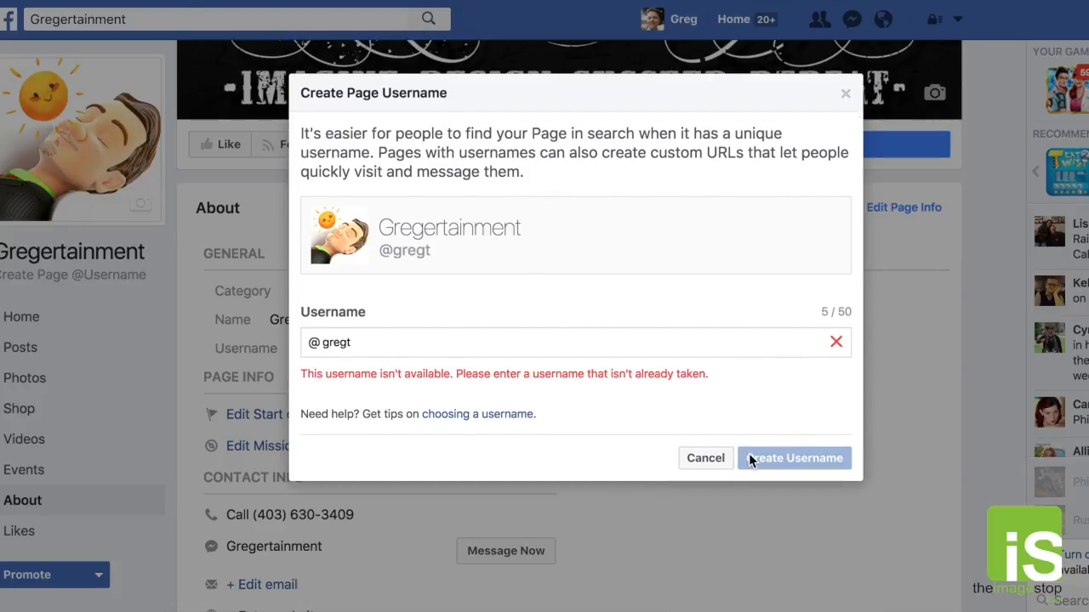
type("rav")
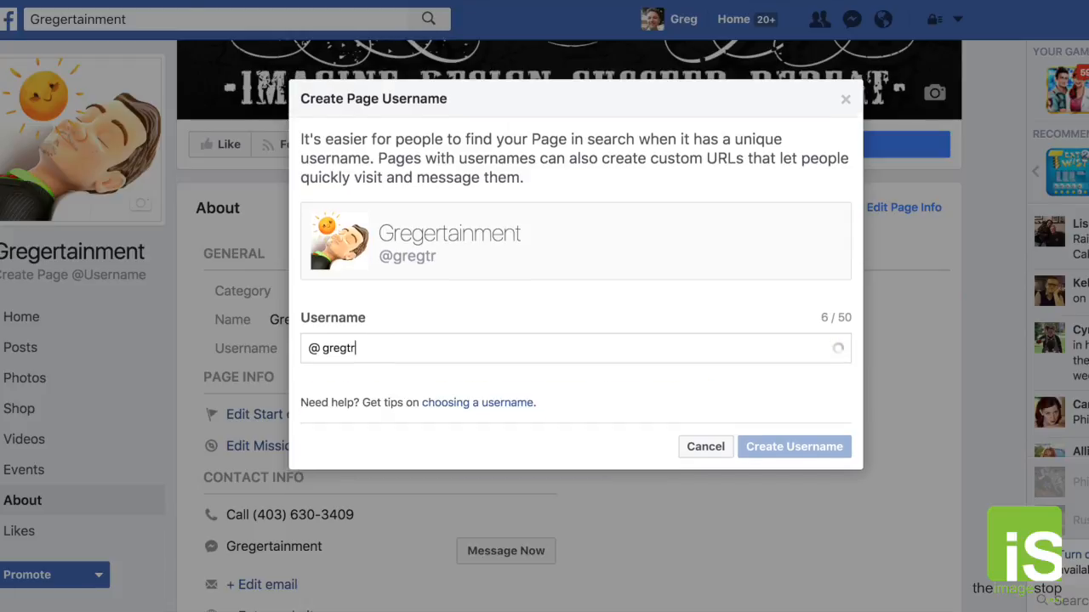
left_click(322, 342)
type("123")
key("BackSpace")
type("23")
left_click_drag(371, 347, 414, 347)
key("BackSpace")
left_click(763, 446)
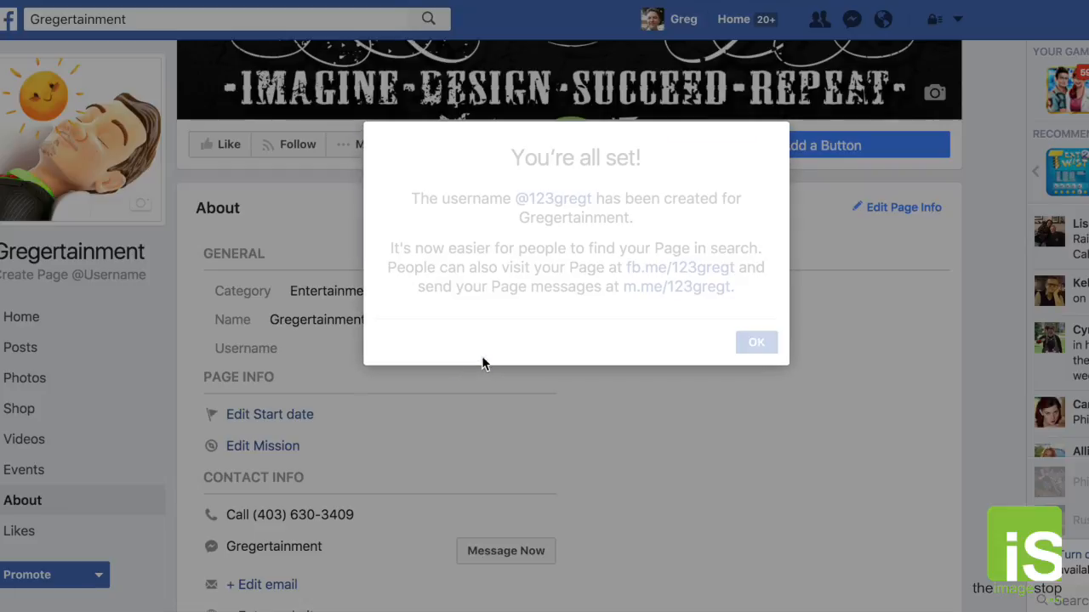
left_click(755, 342)
scroll(548, 364, "down", 4)
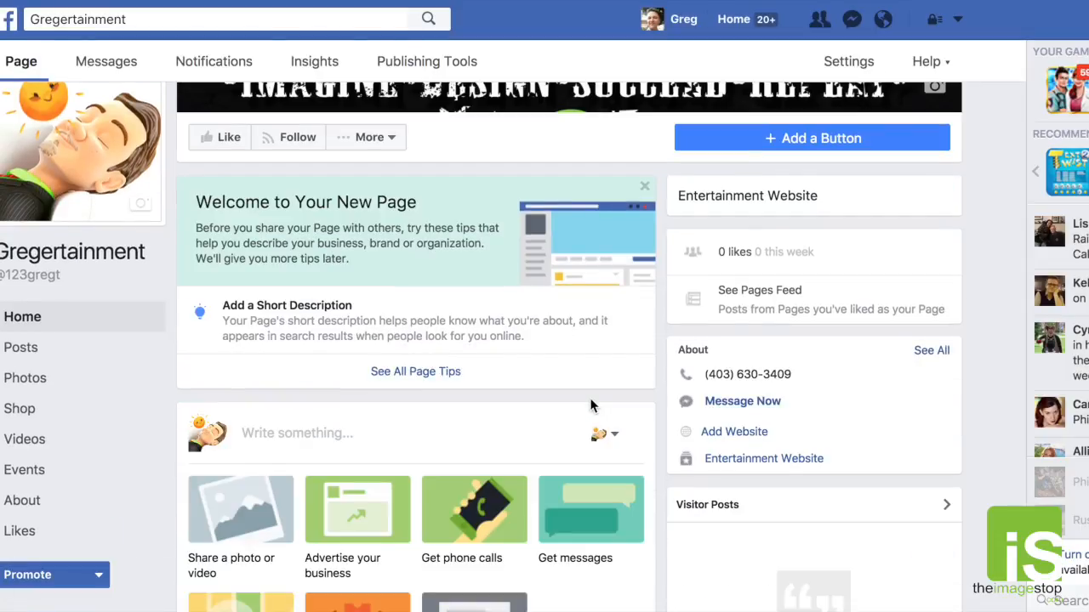
left_click(69, 503)
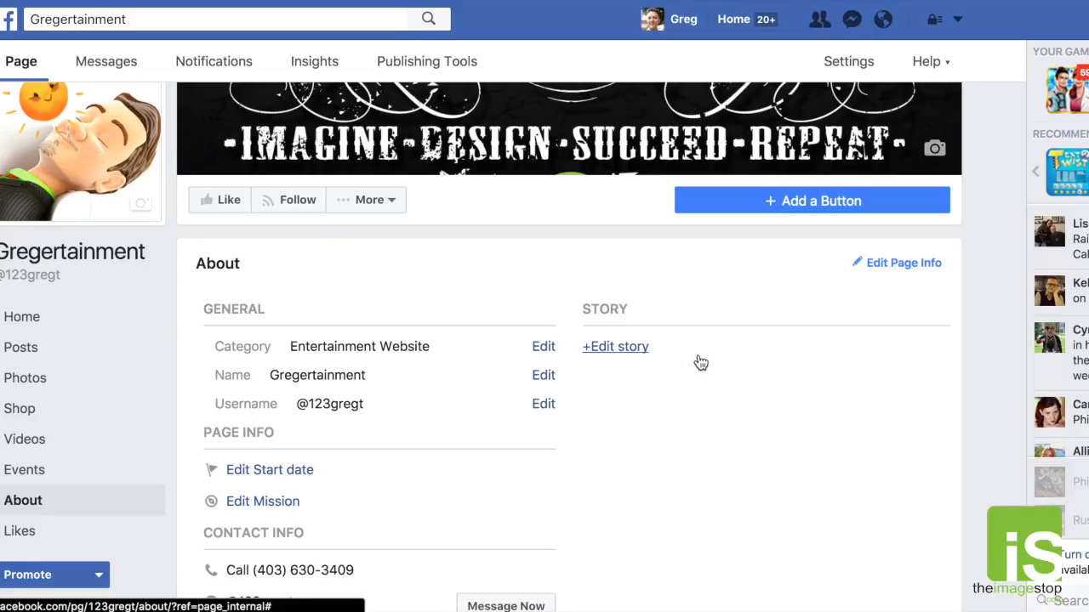
scroll(689, 360, "down", 1)
scroll(689, 358, "down", 1)
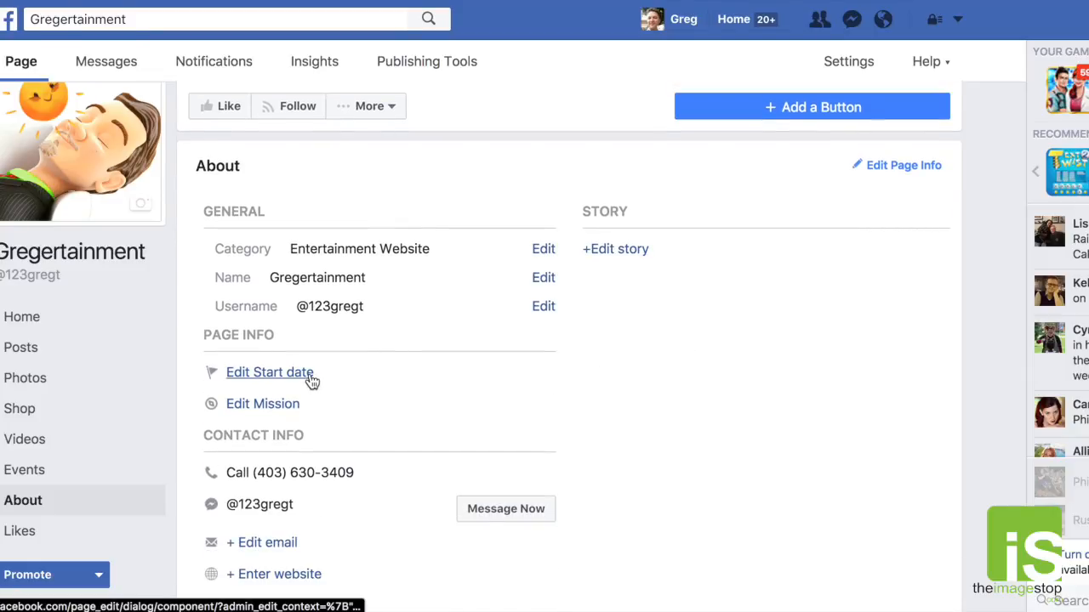
scroll(437, 374, "down", 1)
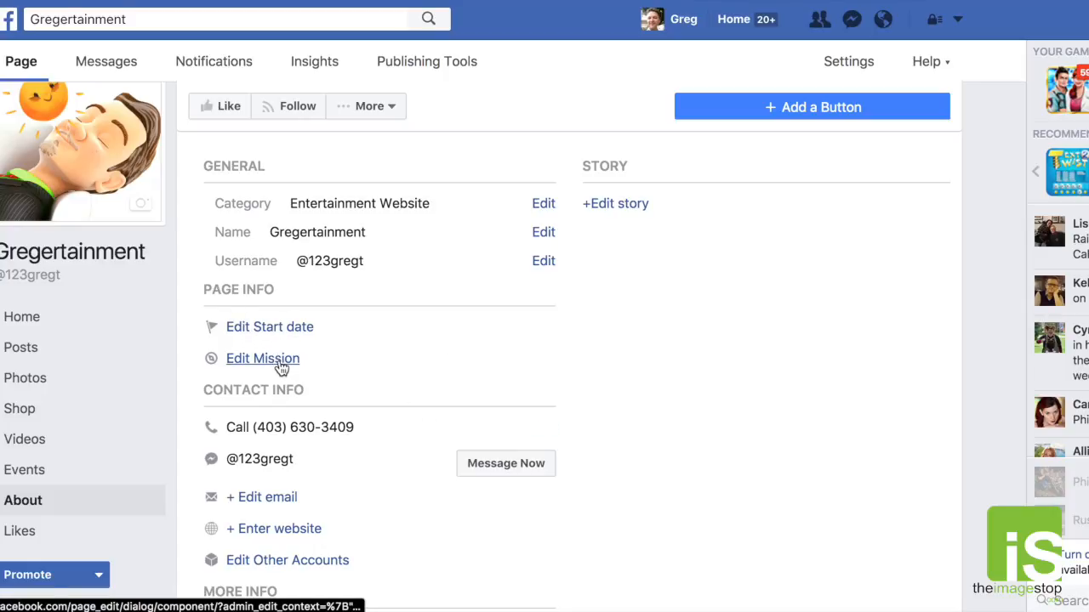
scroll(346, 362, "down", 2)
scroll(339, 399, "down", 1)
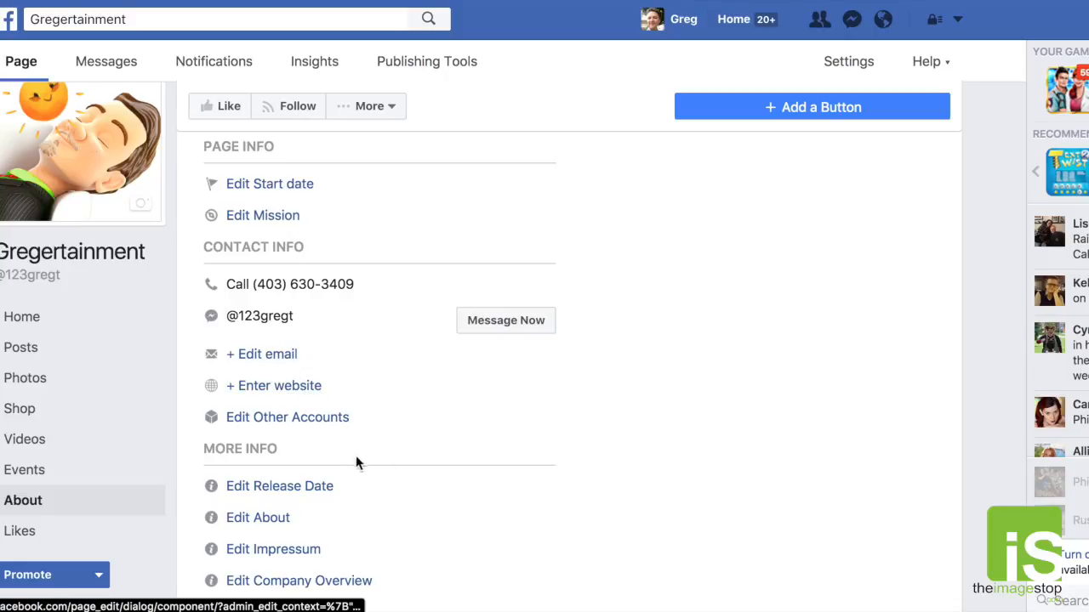
scroll(445, 442, "down", 1)
scroll(321, 382, "down", 4)
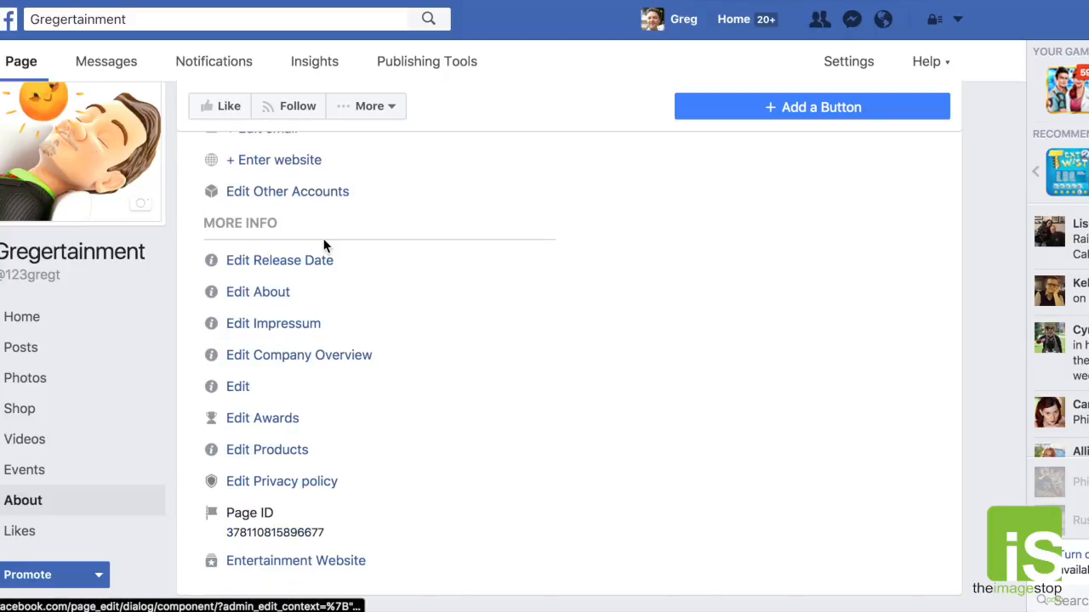
left_click(313, 197)
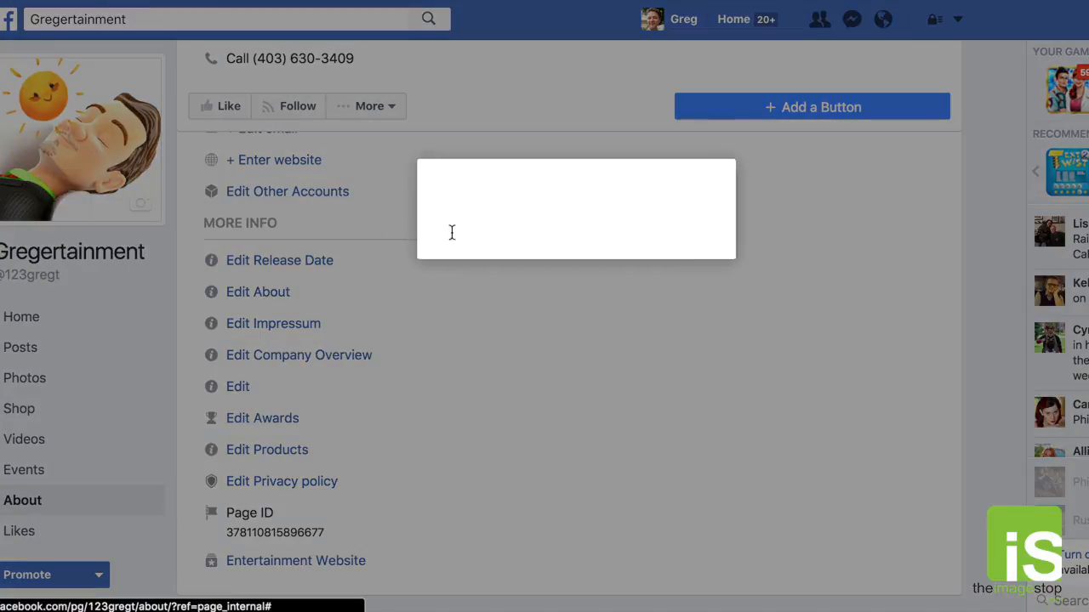
left_click(456, 230)
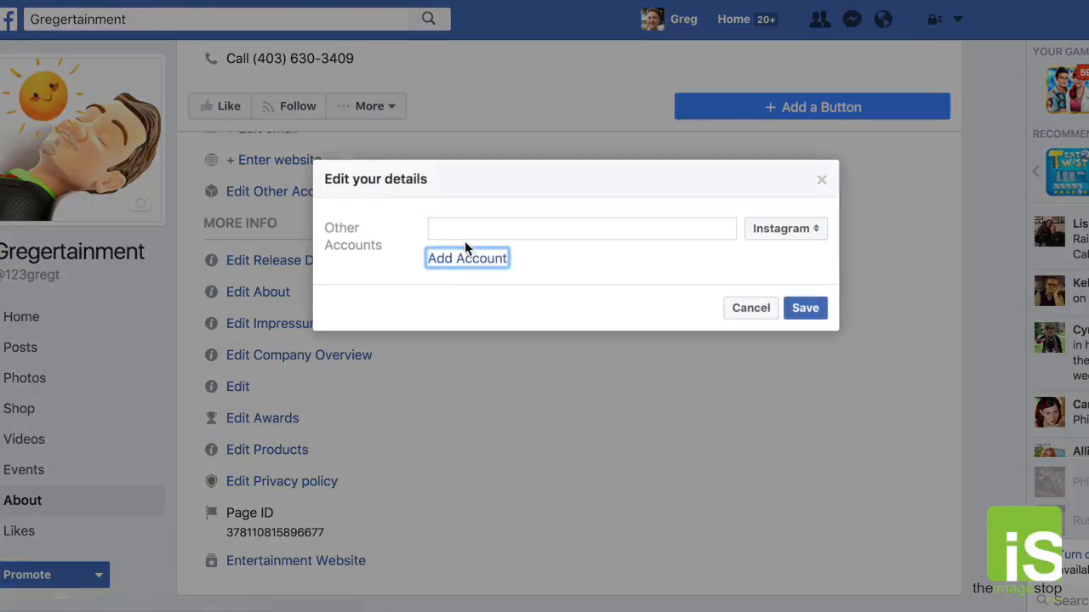
left_click(795, 230)
left_click(862, 289)
left_click(753, 308)
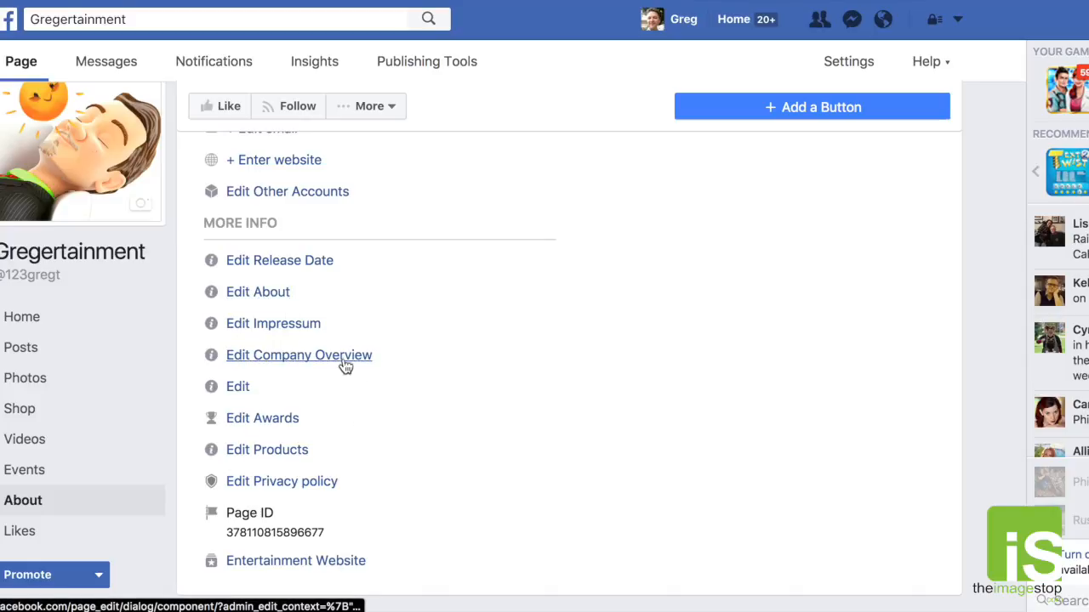
left_click(228, 325)
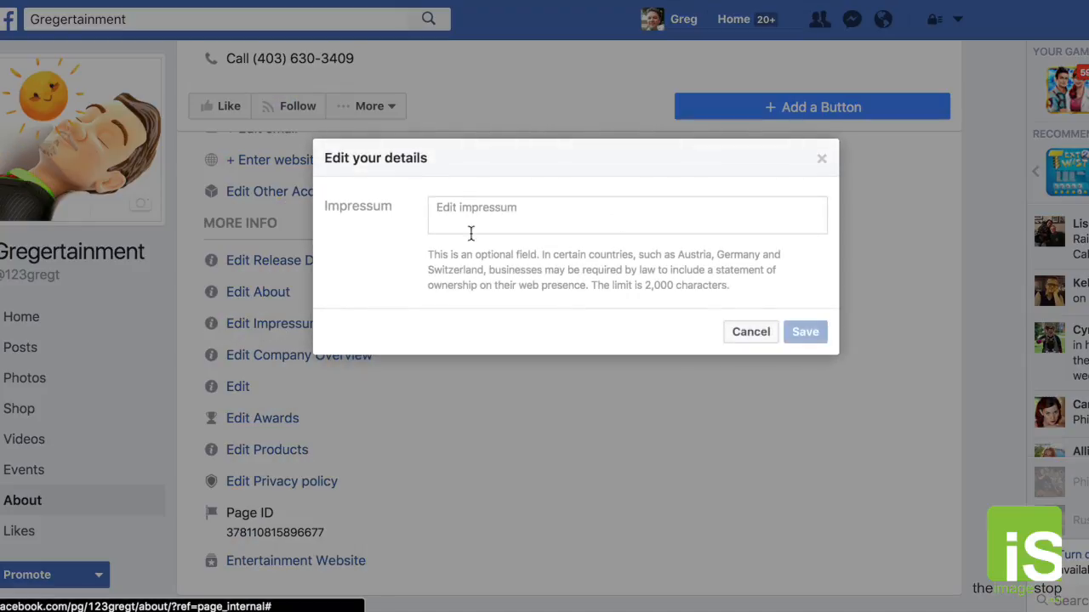
left_click_drag(540, 256, 721, 284)
left_click(641, 256)
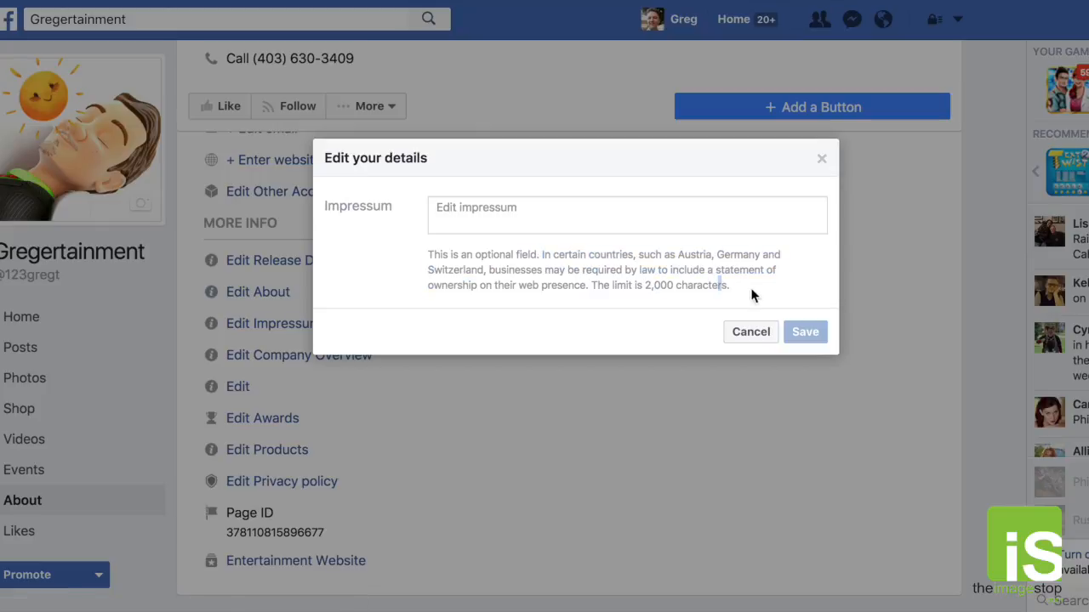
left_click(752, 334)
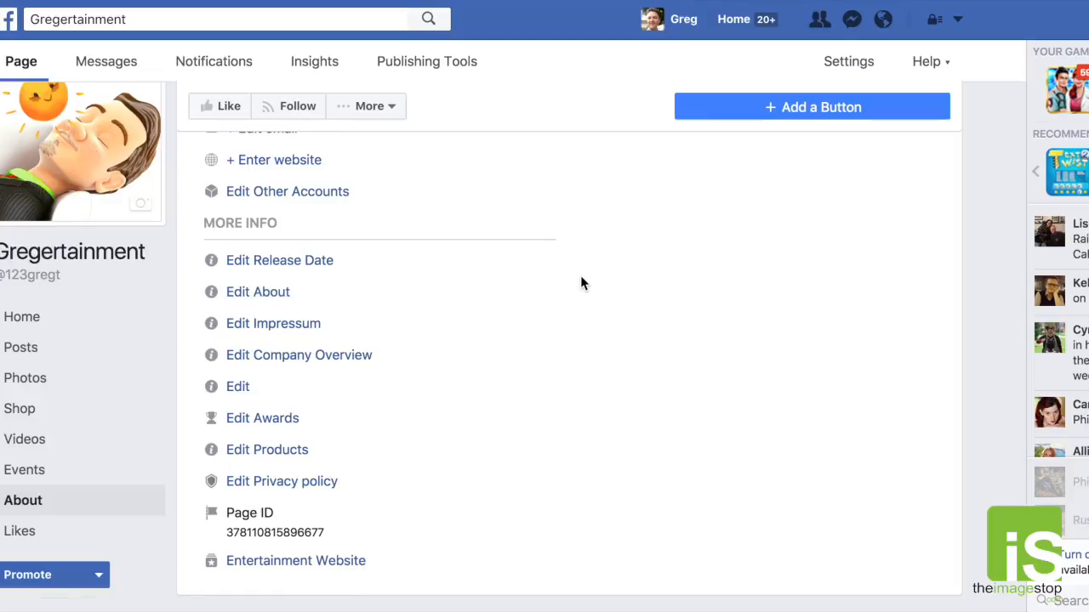
mouse_move(408, 110)
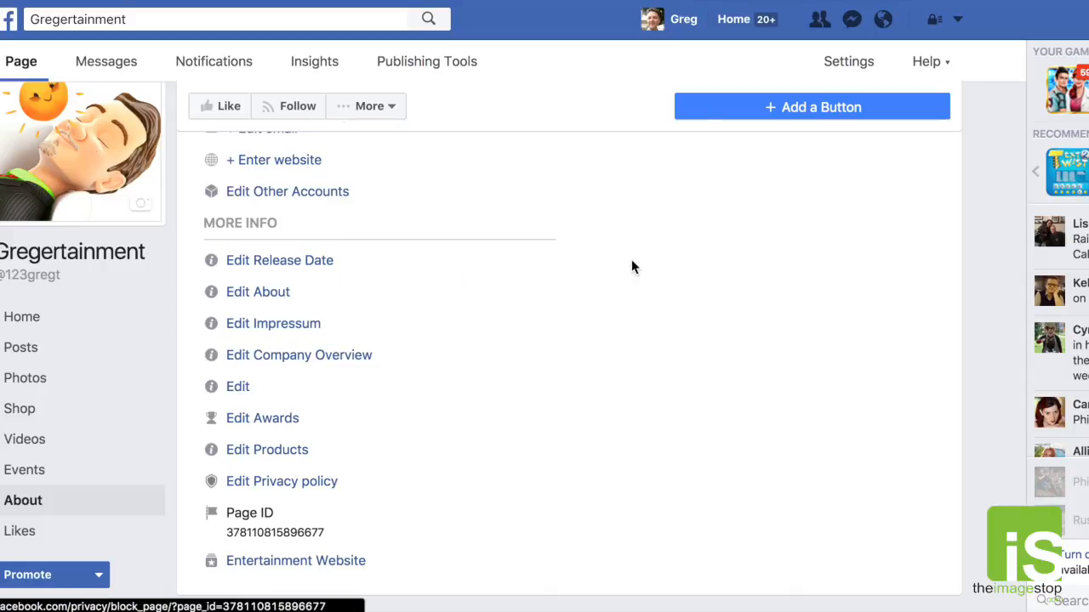
On the page's Home, pin the cover-photo post to the top of the page.
left_click(46, 320)
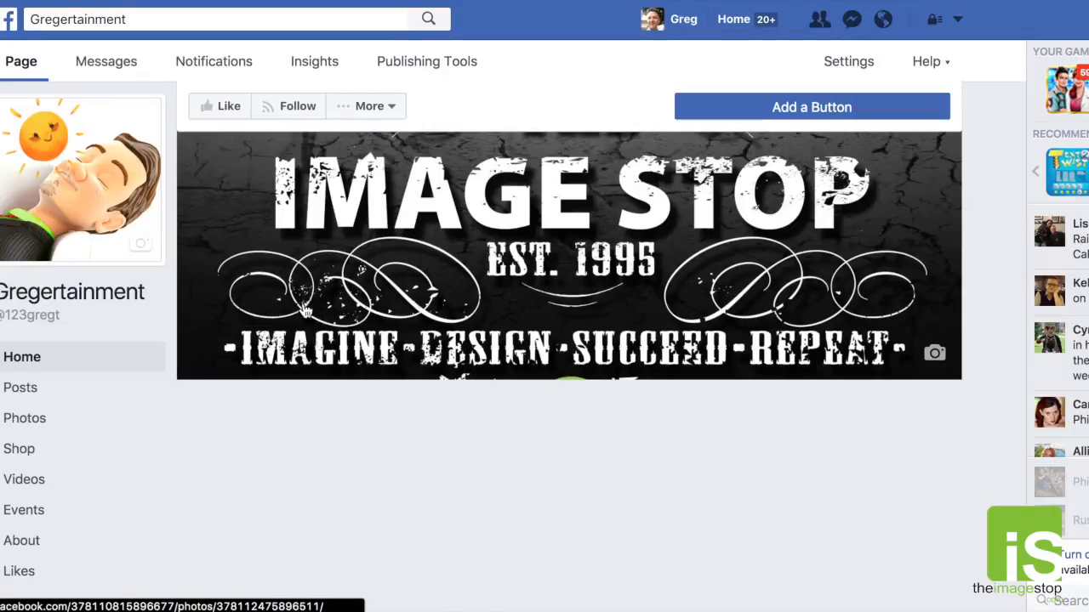
scroll(433, 379, "down", 5)
scroll(433, 375, "down", 10)
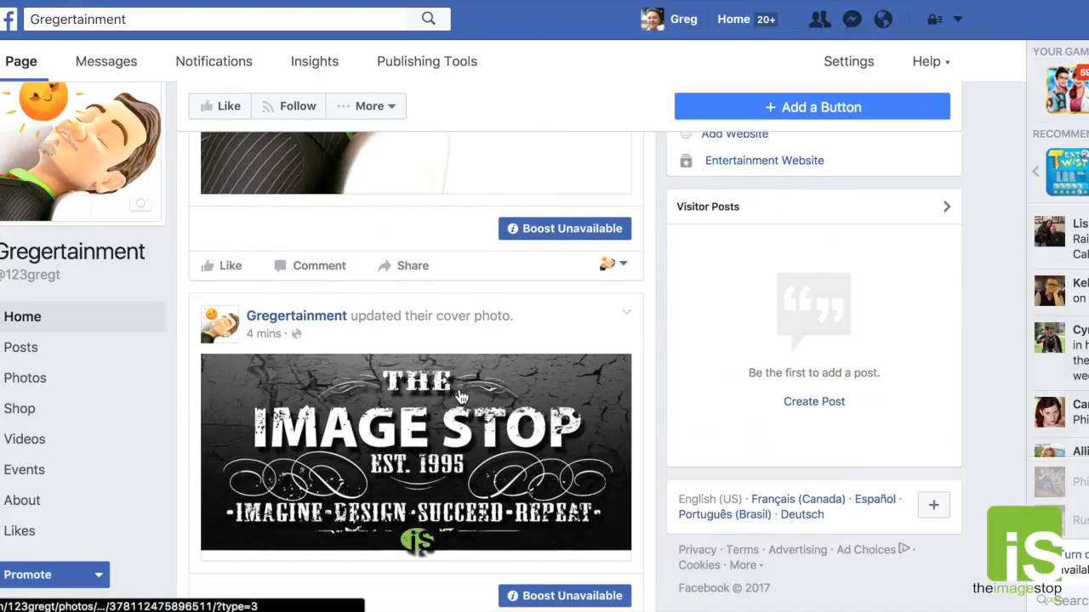
scroll(534, 355, "down", 1)
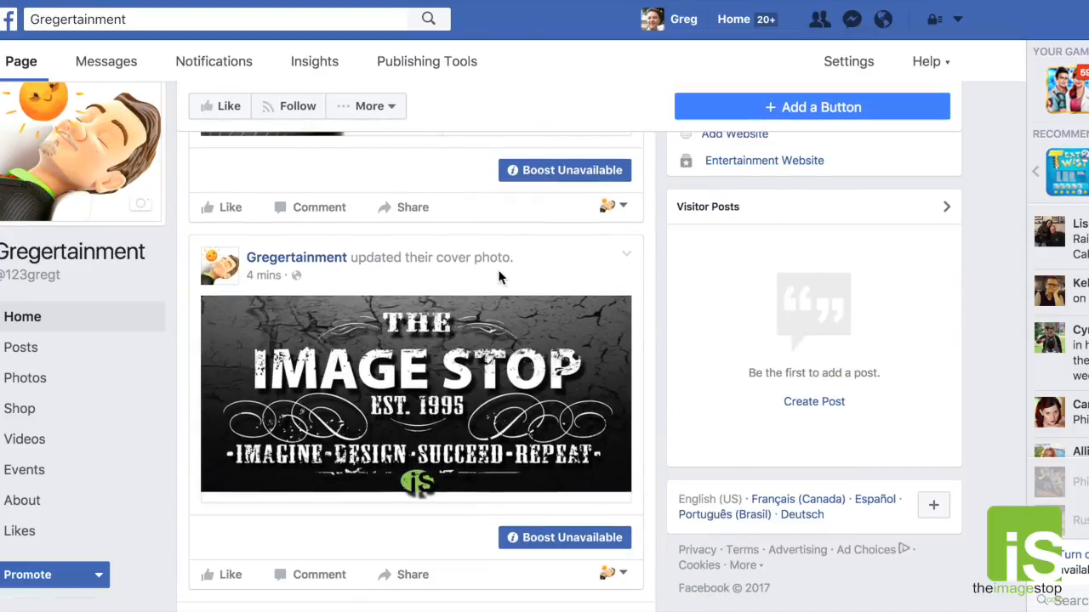
left_click(626, 255)
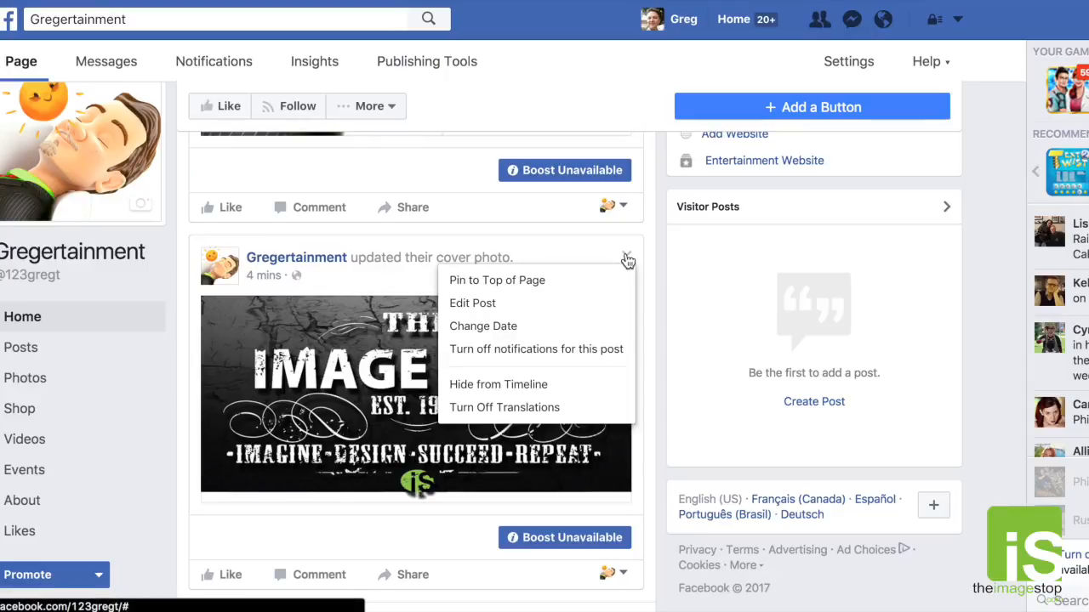
left_click(548, 283)
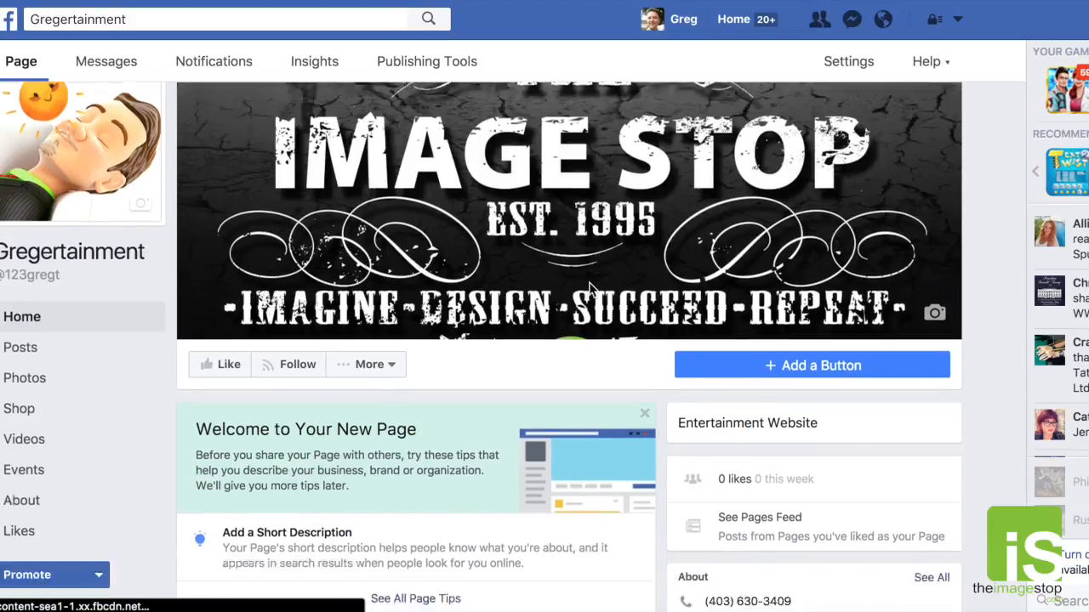
Dismiss the welcome tips panel and unpin the cover-photo post from the top.
scroll(589, 285, "down", 2)
left_click(643, 313)
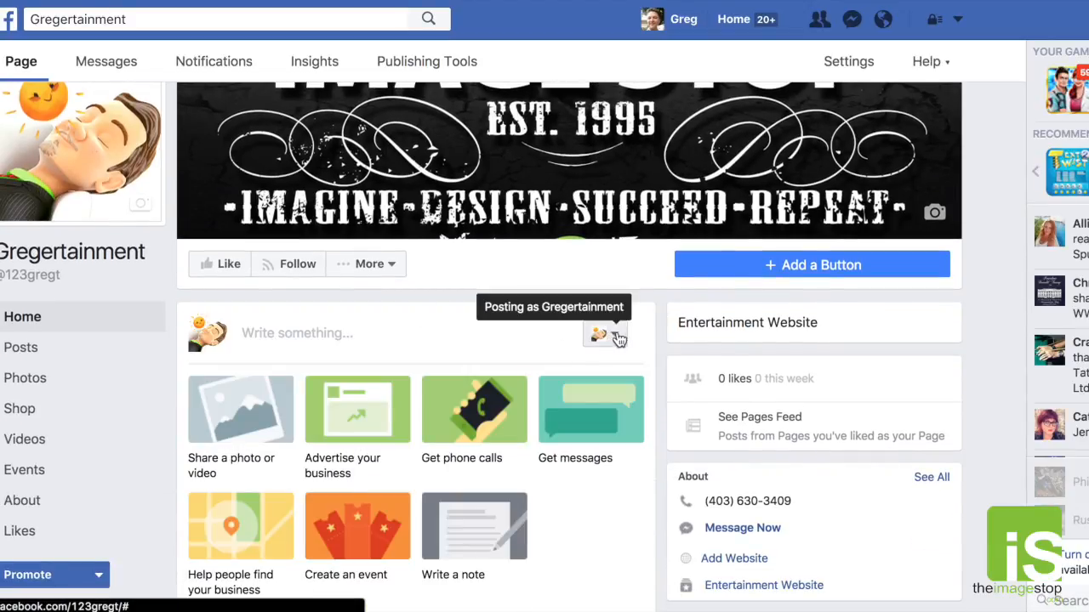
scroll(641, 331, "down", 1)
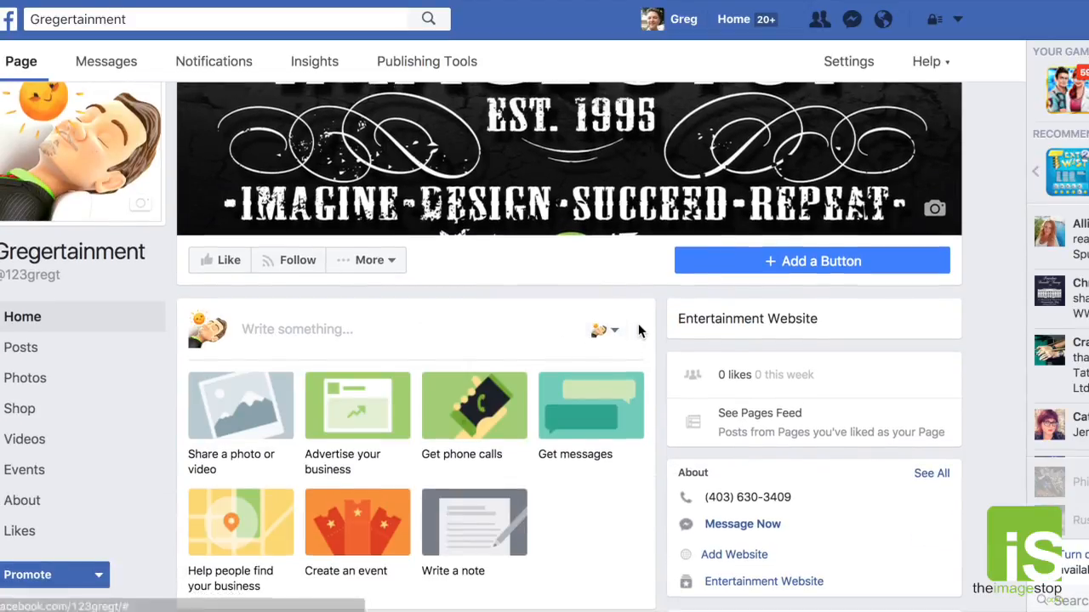
scroll(639, 331, "down", 10)
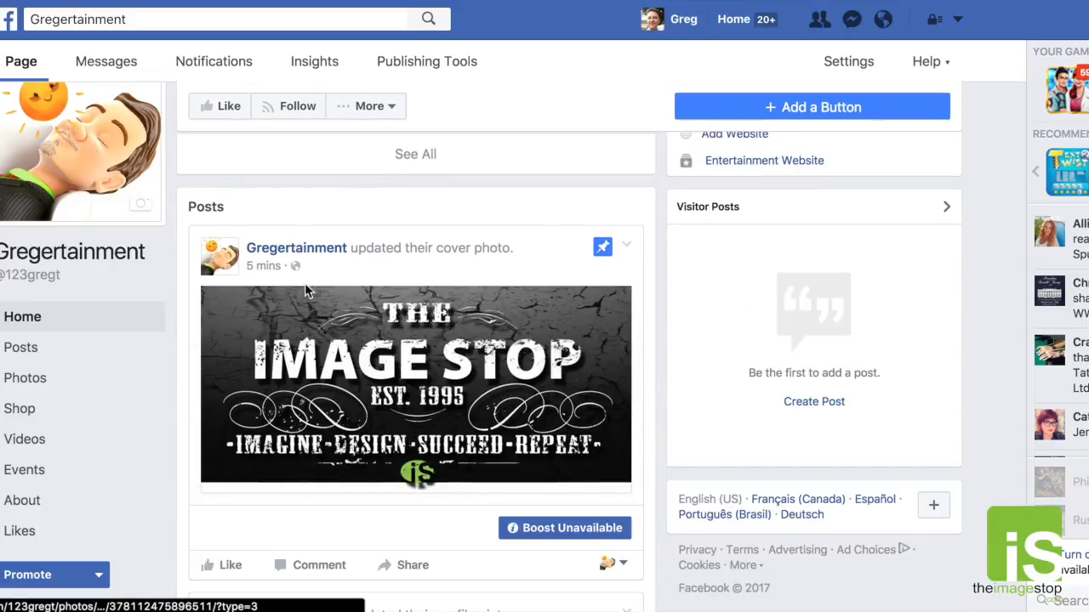
left_click(627, 247)
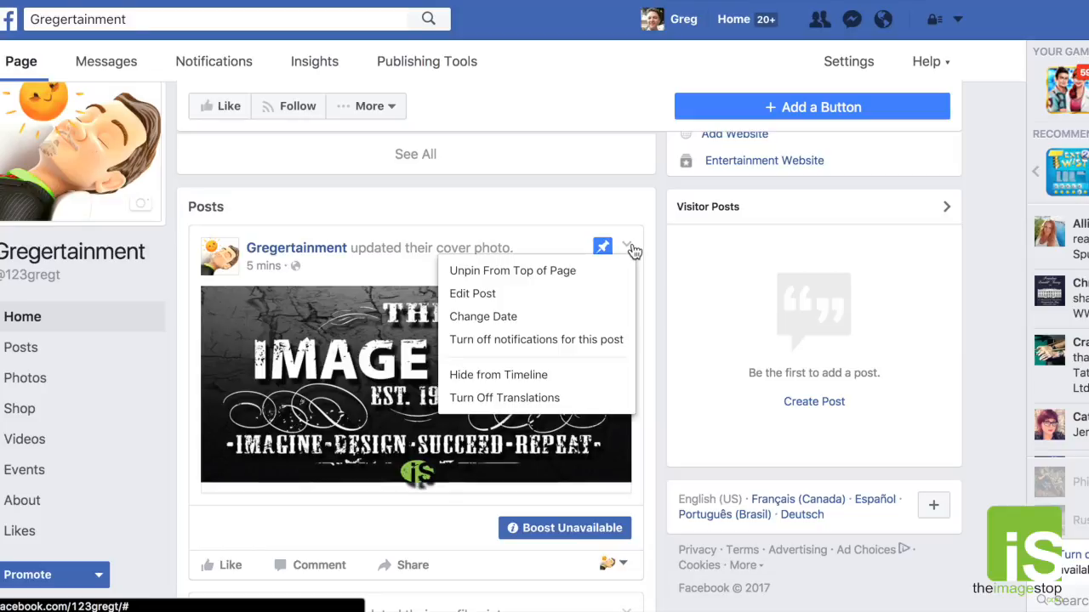
left_click(606, 272)
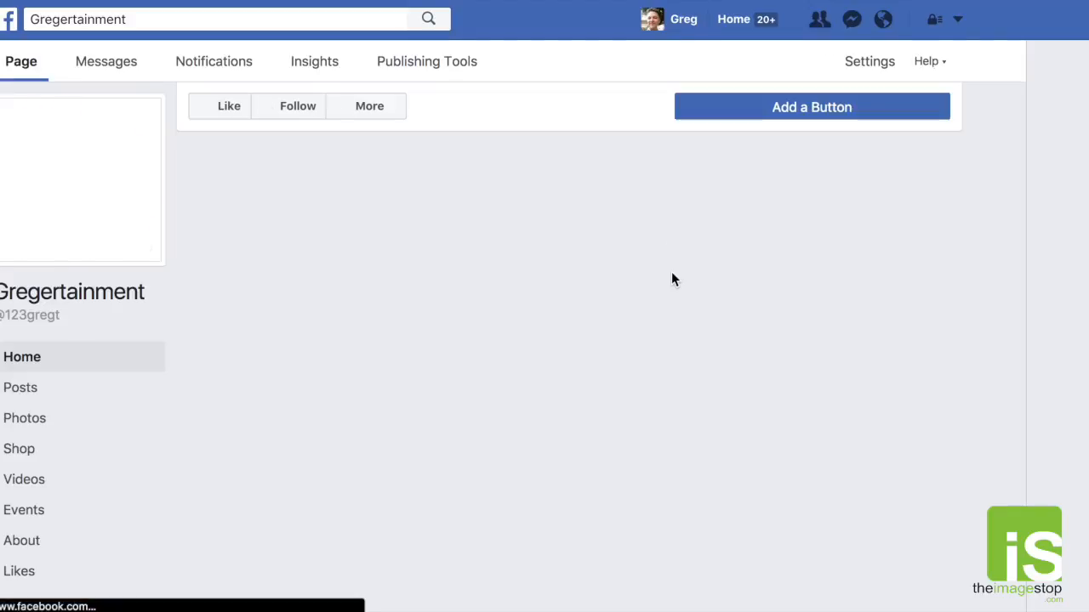
scroll(671, 279, "up", 3)
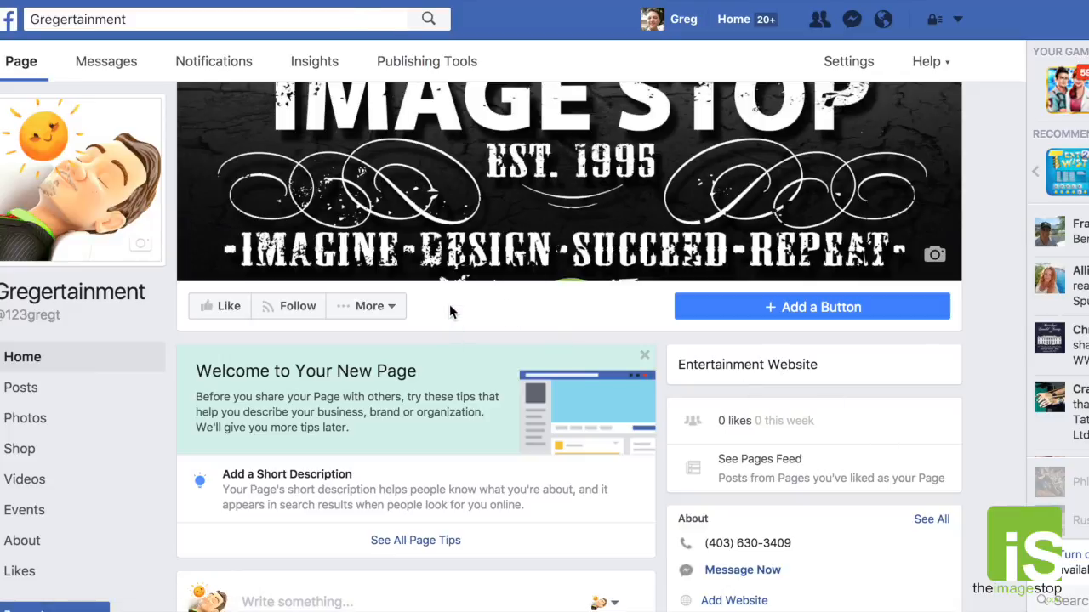
left_click(396, 310)
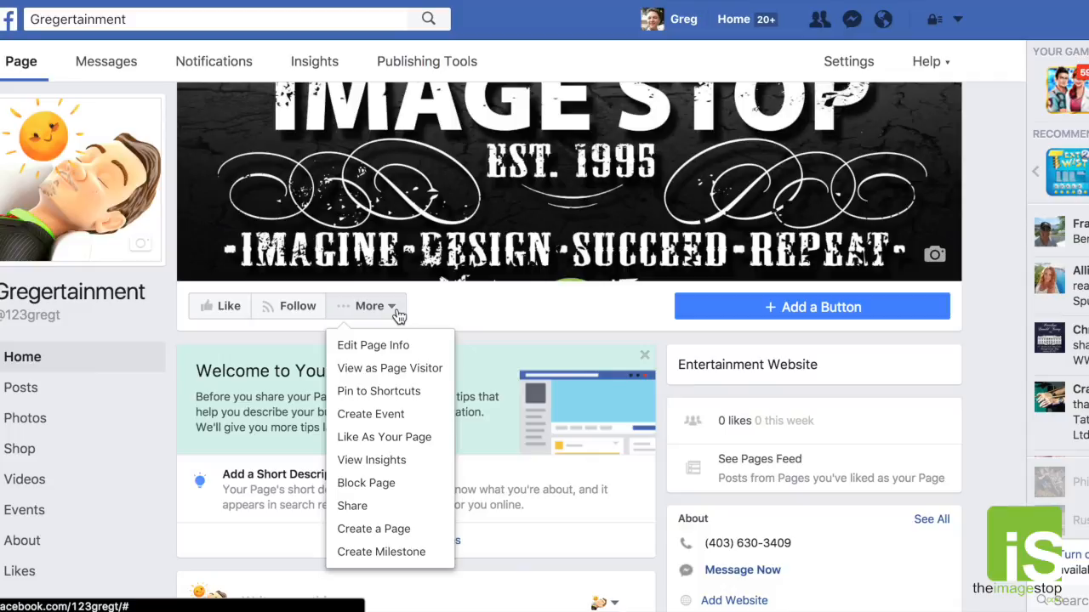
left_click(398, 311)
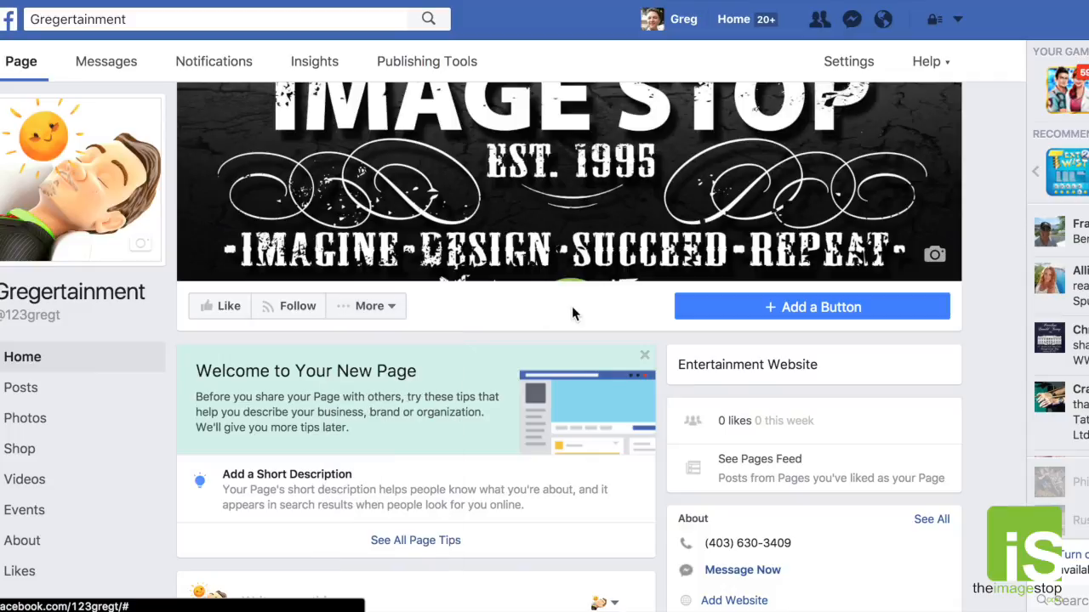
left_click(789, 313)
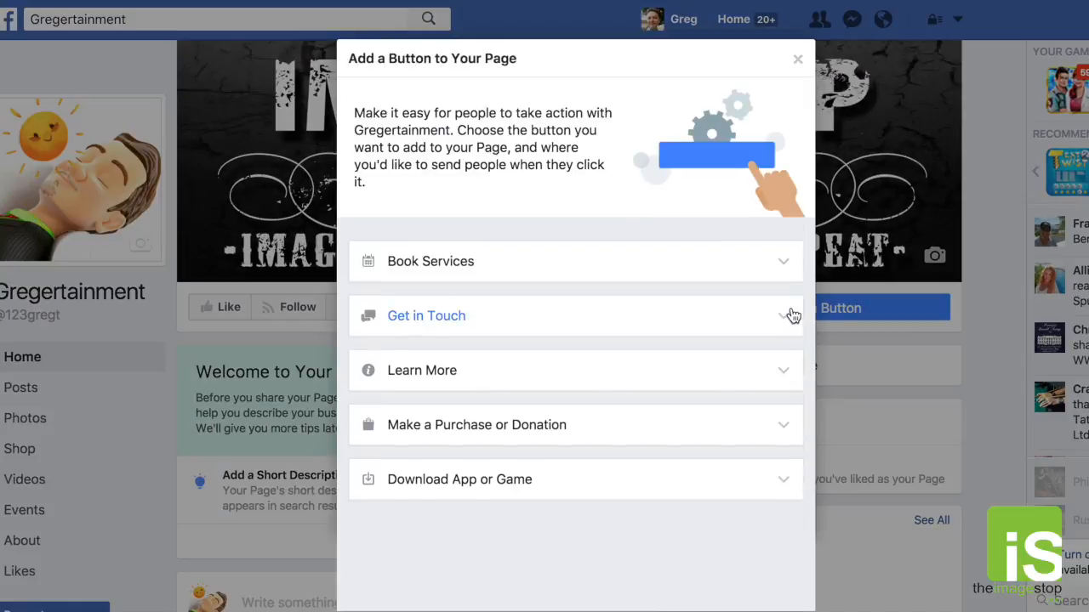
left_click(437, 321)
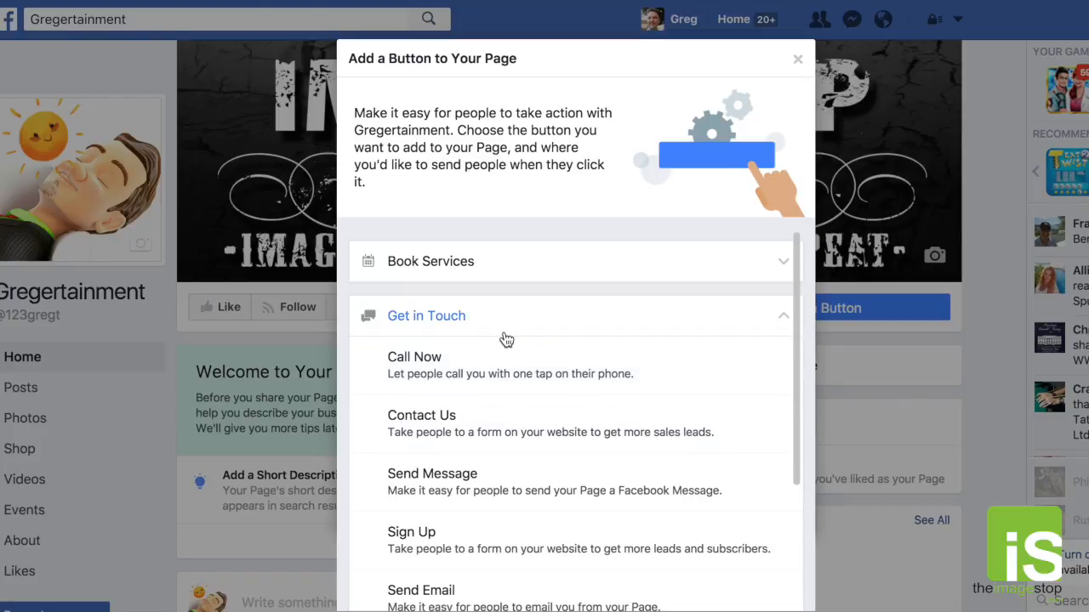
left_click(798, 62)
left_click(819, 309)
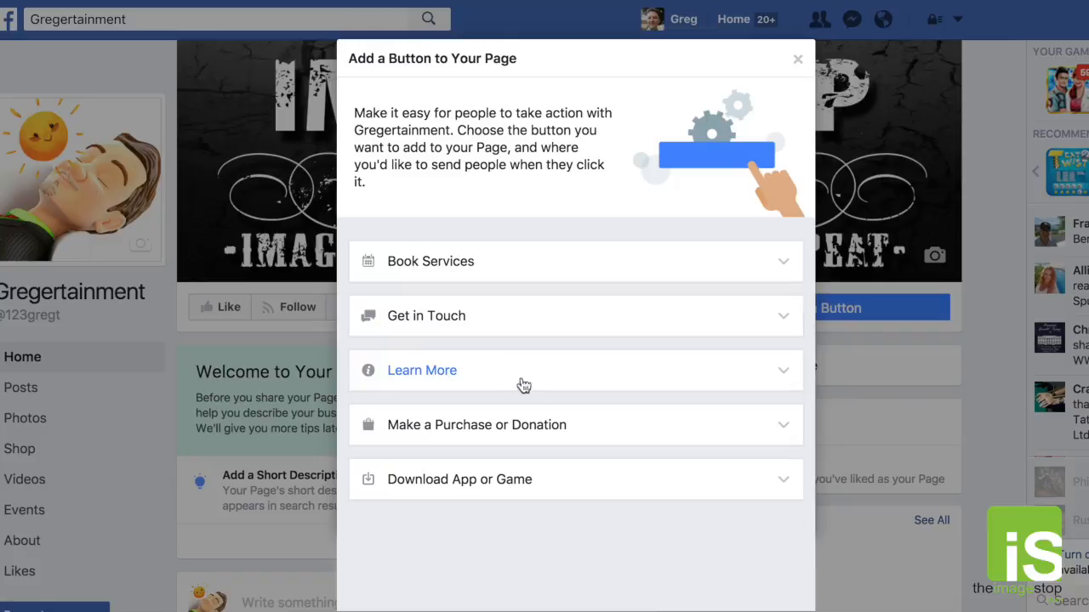
left_click(517, 308)
scroll(536, 353, "down", 3)
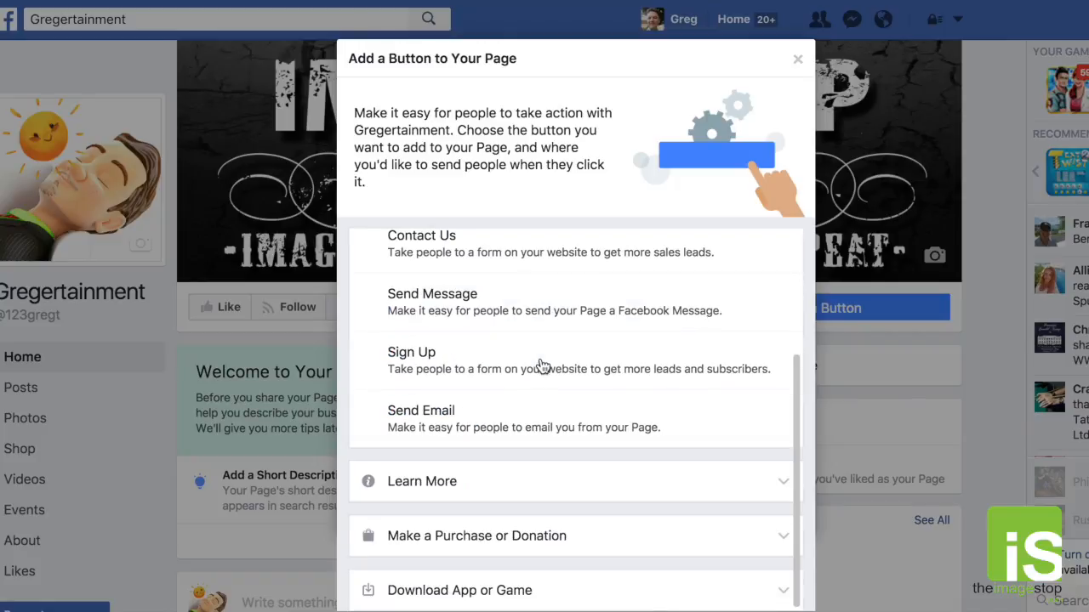
scroll(466, 433, "up", 1)
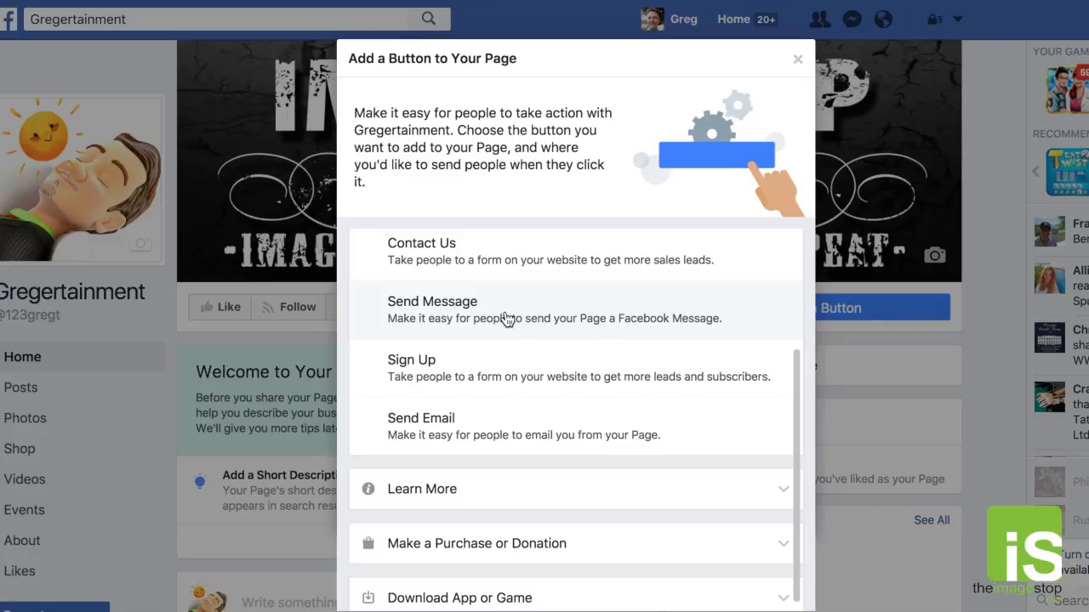
left_click(800, 63)
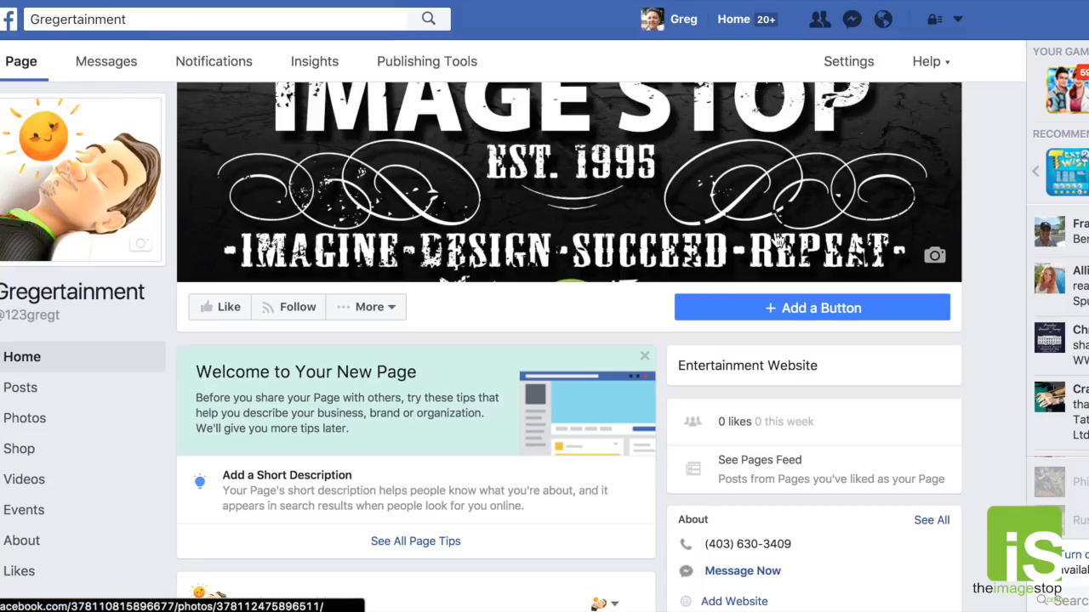
scroll(776, 241, "up", 1)
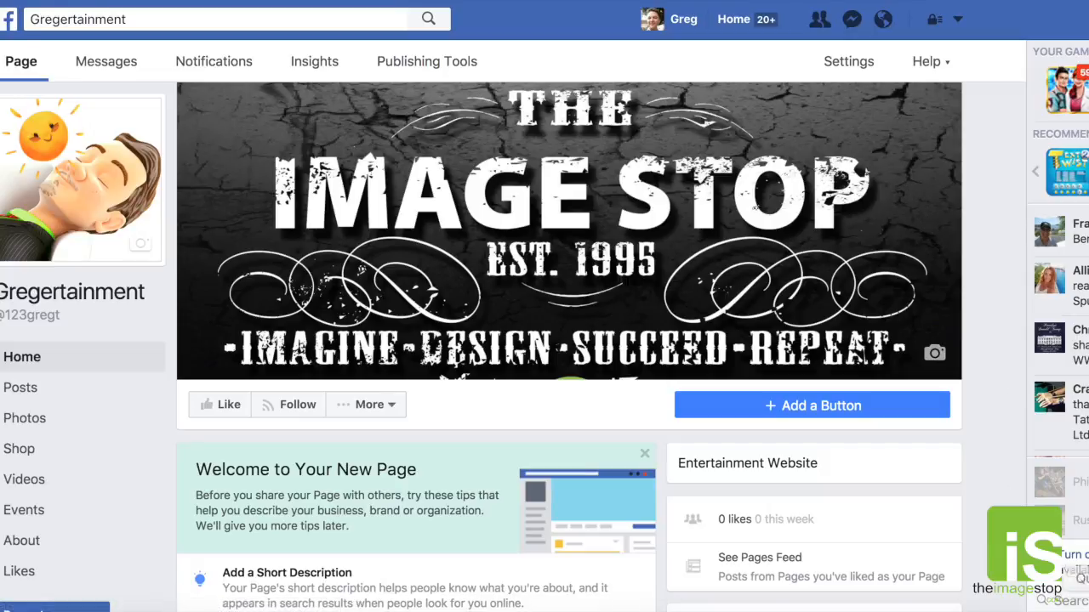
right_click(1087, 604)
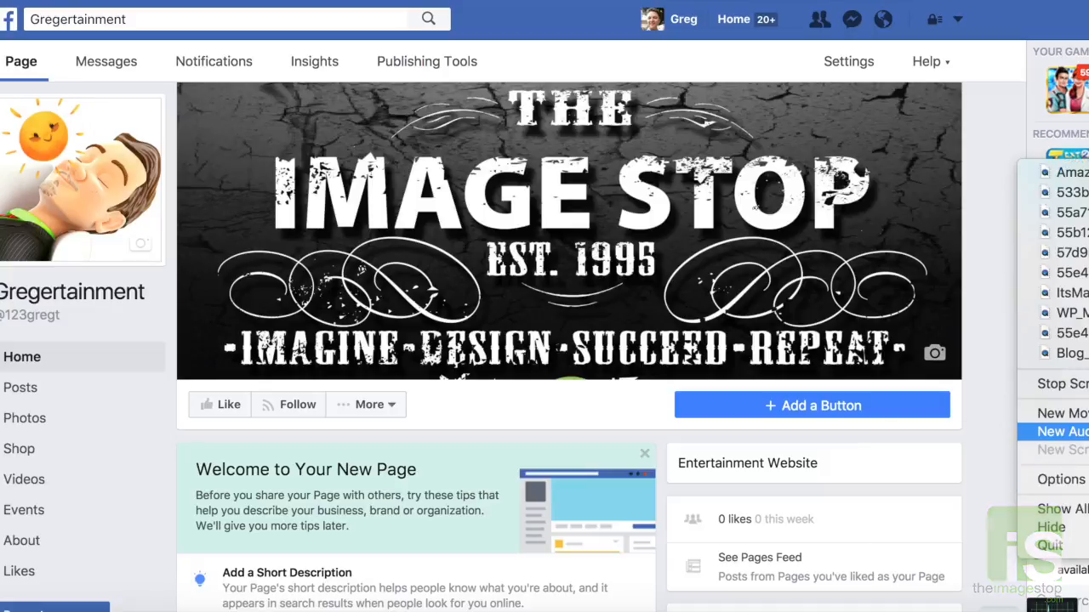